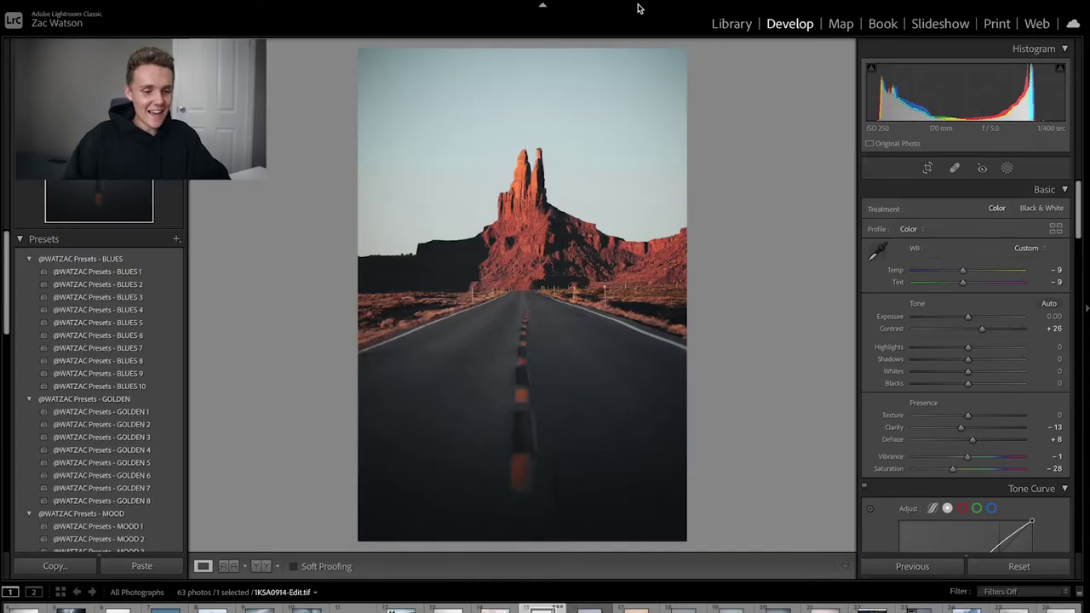
# - Compare against the original, then make a virtual copy with all its settings reset
pyautogui.press('\\')
pyautogui.press('\\')
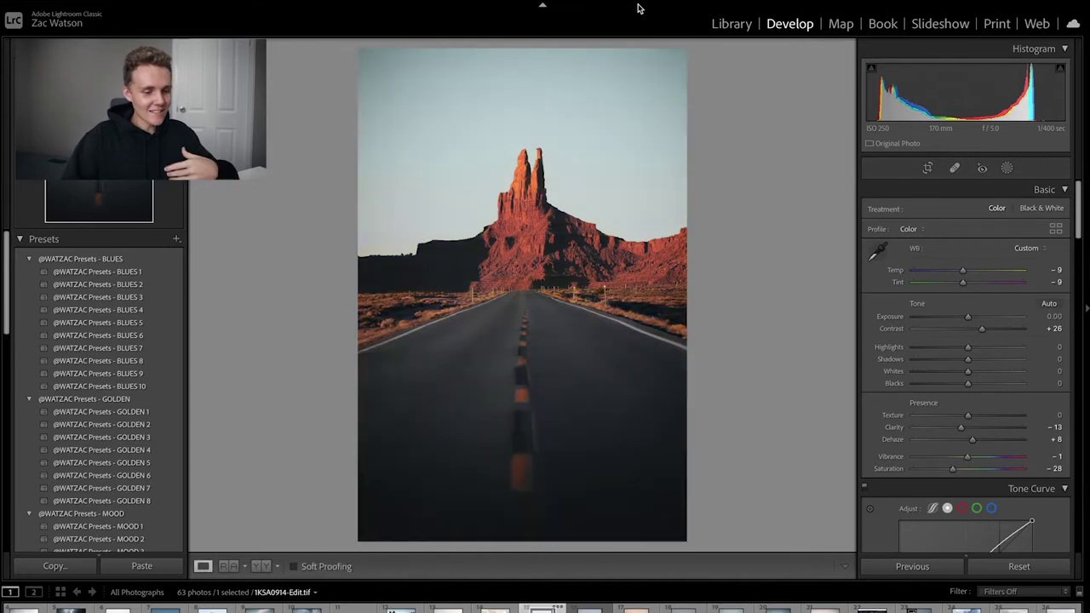
pyautogui.hotkey('ctrl', "'")
pyautogui.hotkey('ctrl', 'shift', 'r')
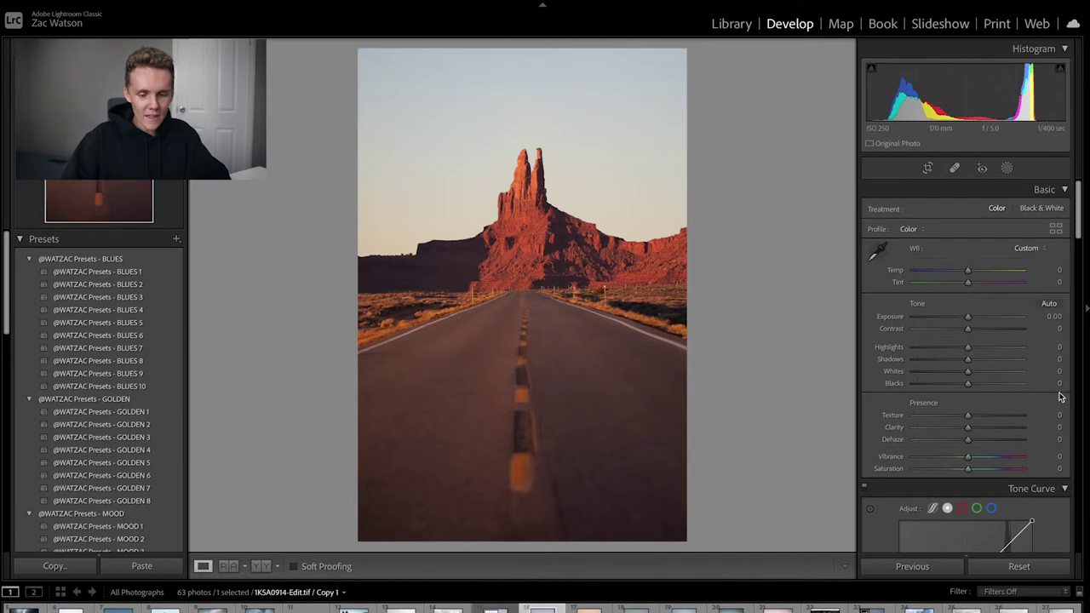
# - Try a much cooler colour temperature on the reset copy
pyautogui.scroll(-1, 1034, 407)
pyautogui.scroll(2, 1034, 405)
pyautogui.scroll(-1, 1022, 404)
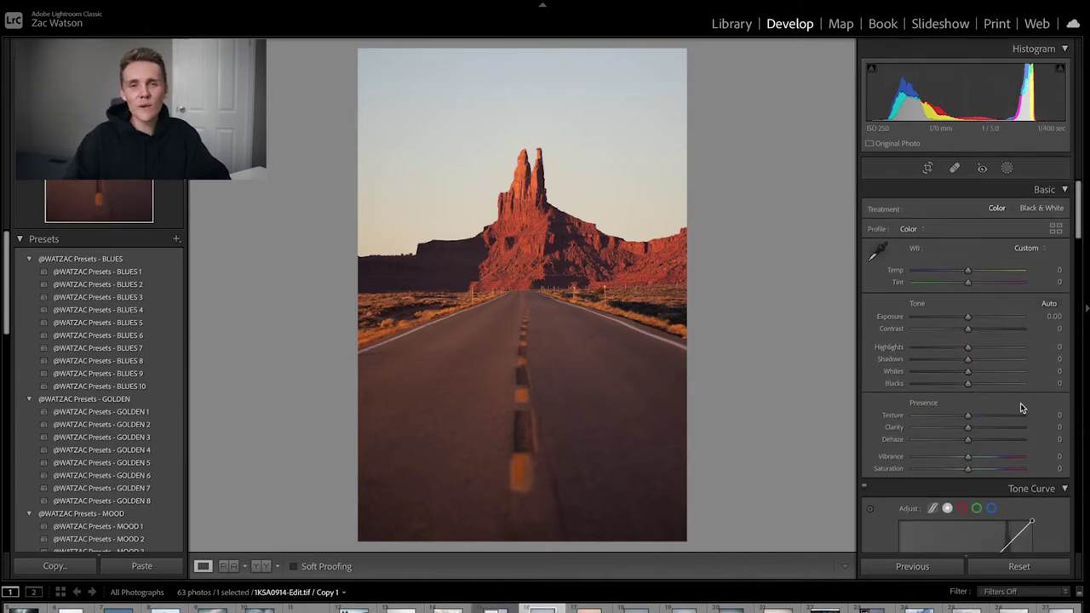
pyautogui.moveTo(968, 269)
pyautogui.mouseDown()
pyautogui.moveTo(909, 280)
pyautogui.moveTo(967, 272)
pyautogui.mouseUp()
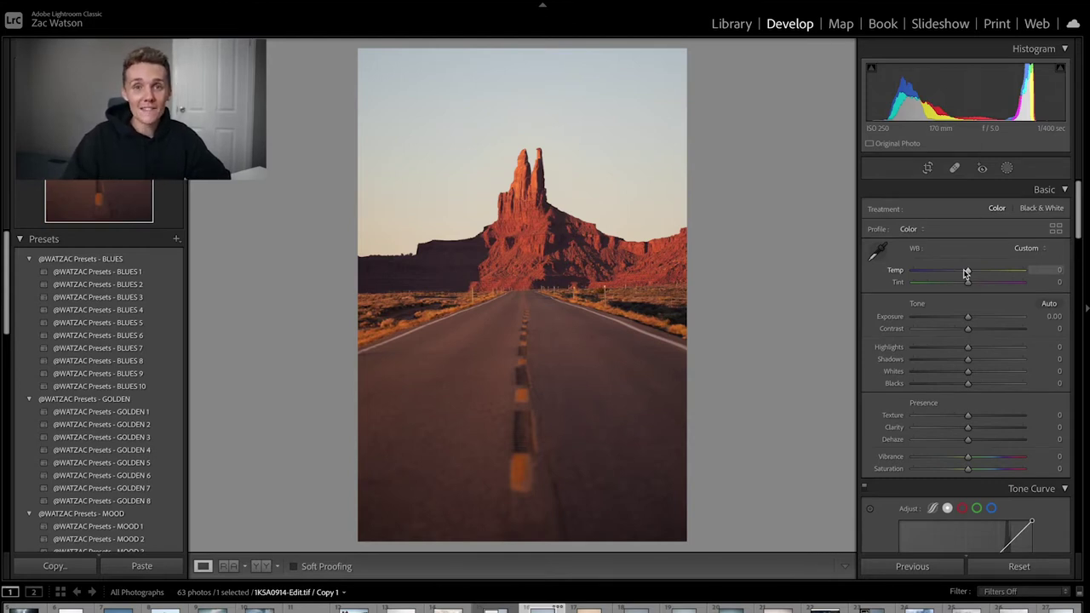
# - Cool the copy to Temp −9 and Tint −10, and raise Contrast to +43
pyautogui.moveTo(971, 275); pyautogui.dragTo(963, 272)
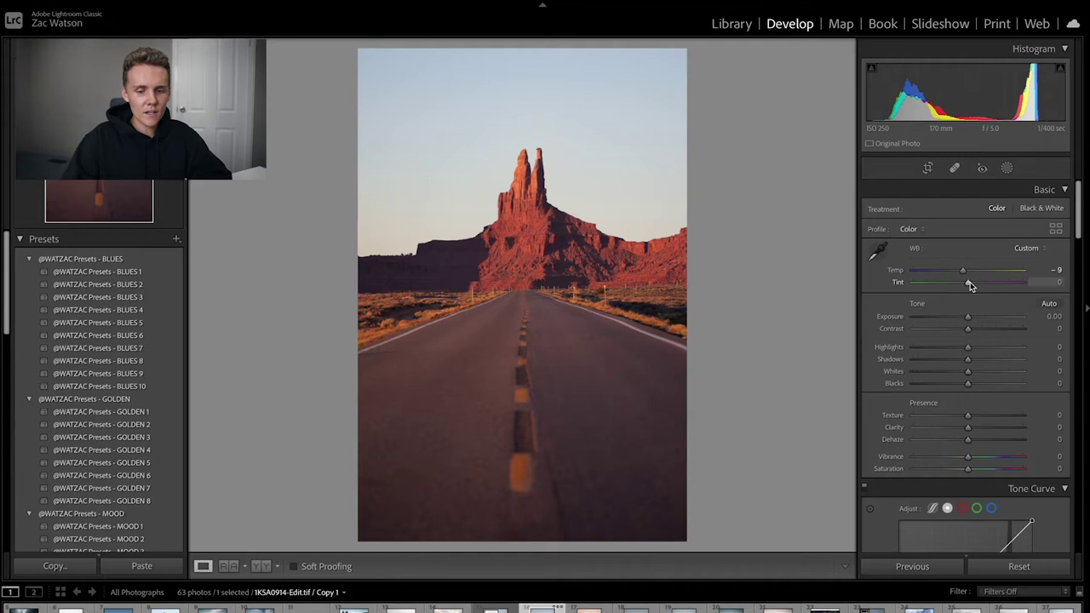
pyautogui.moveTo(969, 287); pyautogui.dragTo(965, 287)
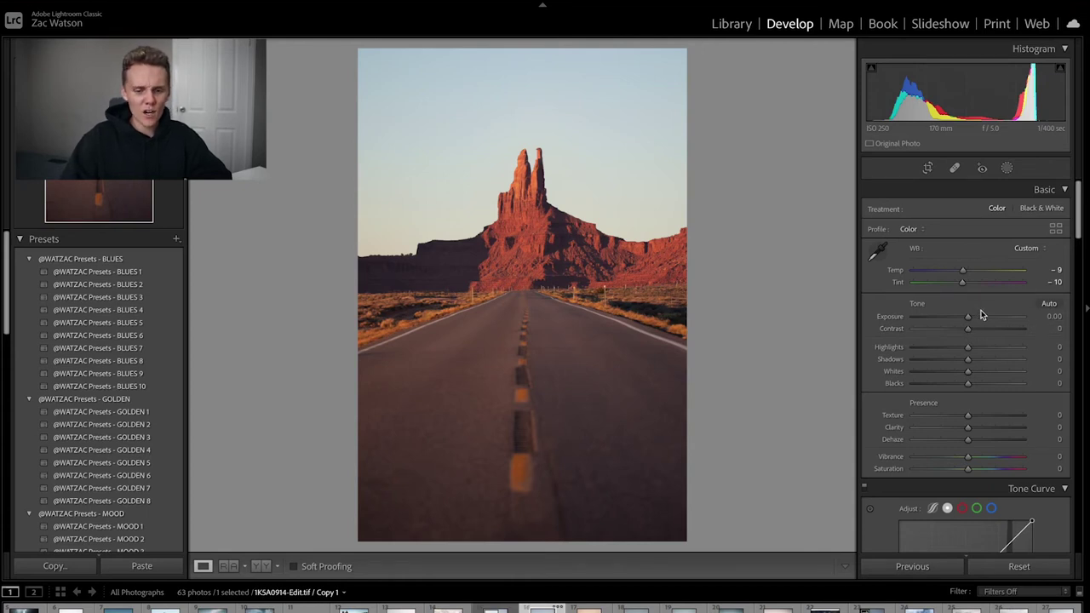
pyautogui.moveTo(969, 329)
pyautogui.mouseDown()
pyautogui.moveTo(992, 331)
pyautogui.moveTo(961, 345)
pyautogui.moveTo(986, 346)
pyautogui.moveTo(973, 360)
pyautogui.moveTo(971, 324)
pyautogui.mouseUp()
# - Soften the copy with Clarity −15 and Texture −3 in the Basic panel
pyautogui.scroll(-2, 972, 361)
pyautogui.scroll(-2, 973, 337)
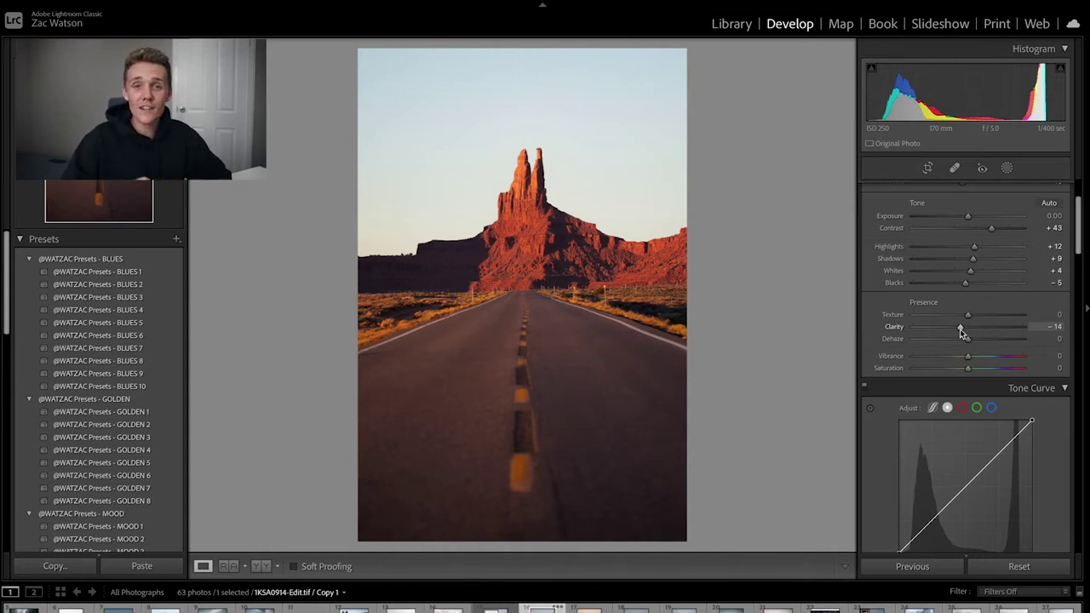
pyautogui.moveTo(959, 329); pyautogui.dragTo(958, 332)
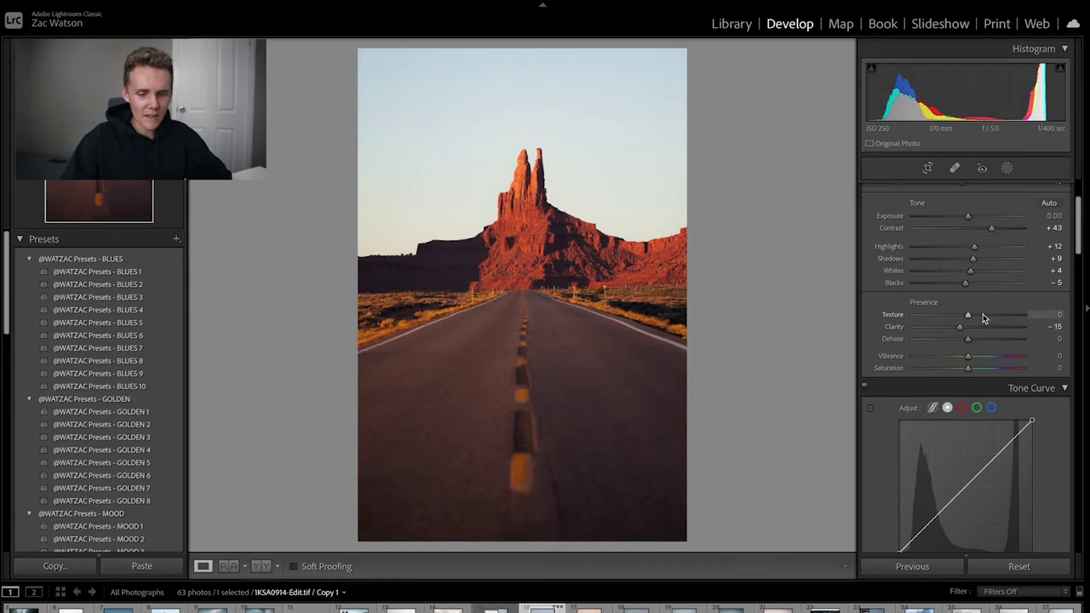
pyautogui.moveTo(968, 319); pyautogui.dragTo(967, 316)
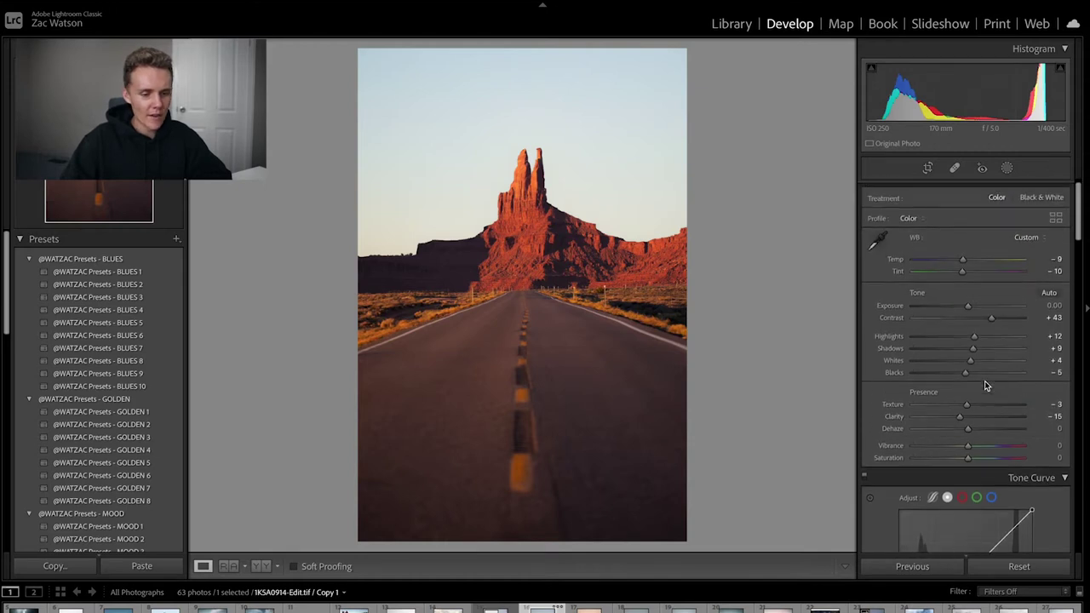
pyautogui.scroll(-1, 985, 381)
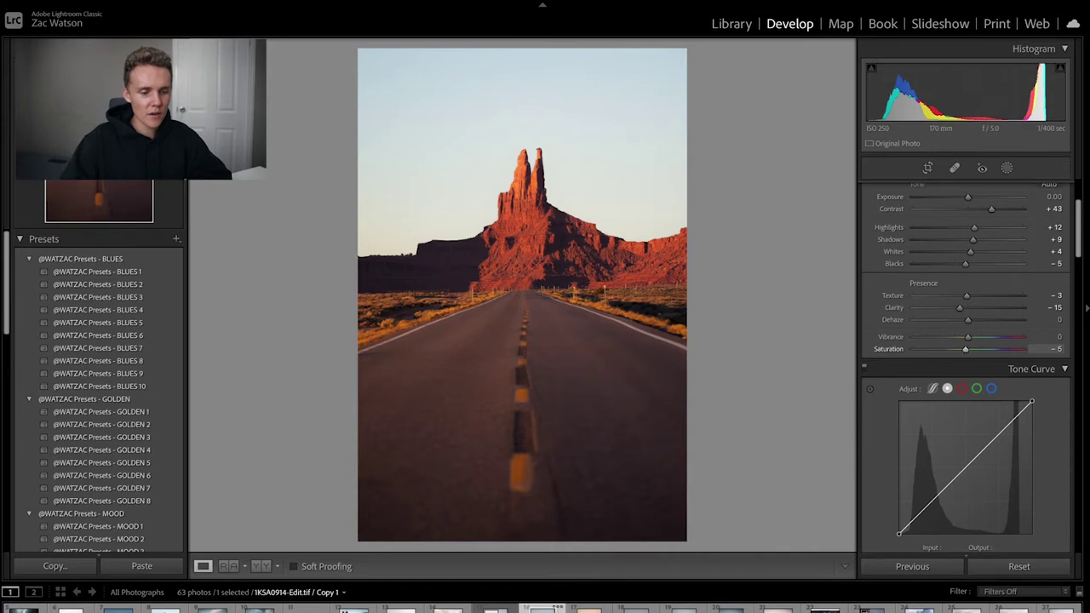
pyautogui.scroll(-5, 966, 383)
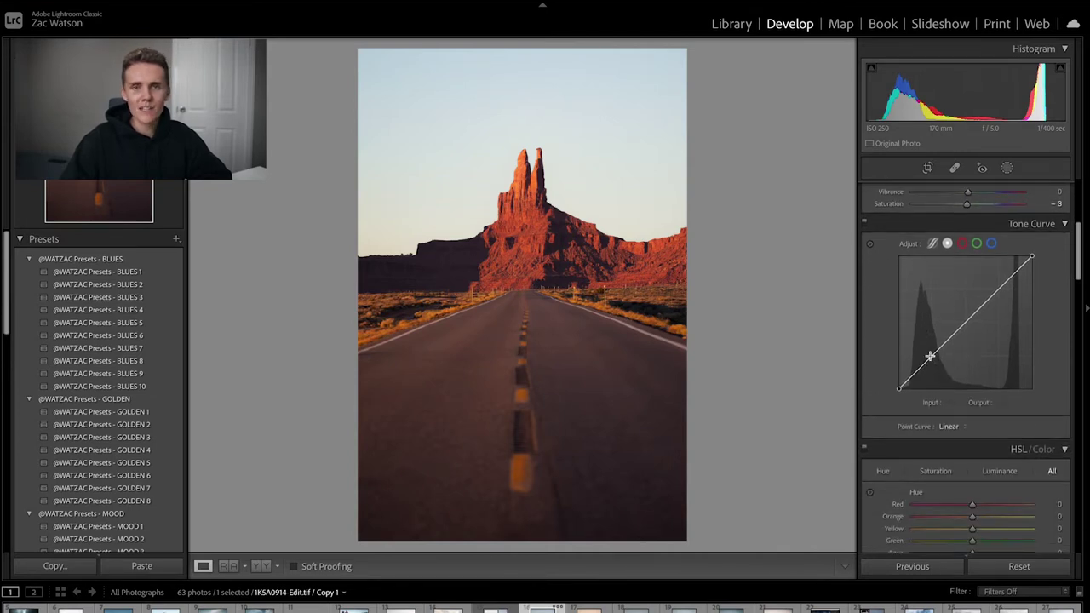
# - Add tone curve points at 65→63 and 126→131 and lift the black point slightly
pyautogui.moveTo(931, 360); pyautogui.dragTo(932, 362)
pyautogui.moveTo(963, 326)
pyautogui.mouseDown()
pyautogui.moveTo(964, 311)
pyautogui.moveTo(966, 324)
pyautogui.mouseUp()
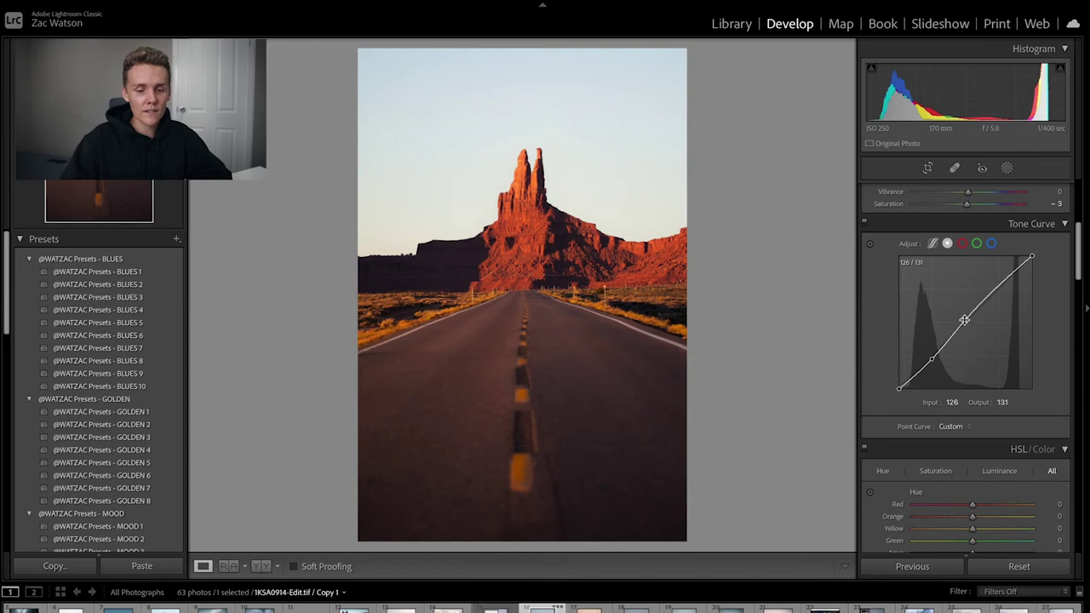
pyautogui.moveTo(899, 389); pyautogui.dragTo(897, 382)
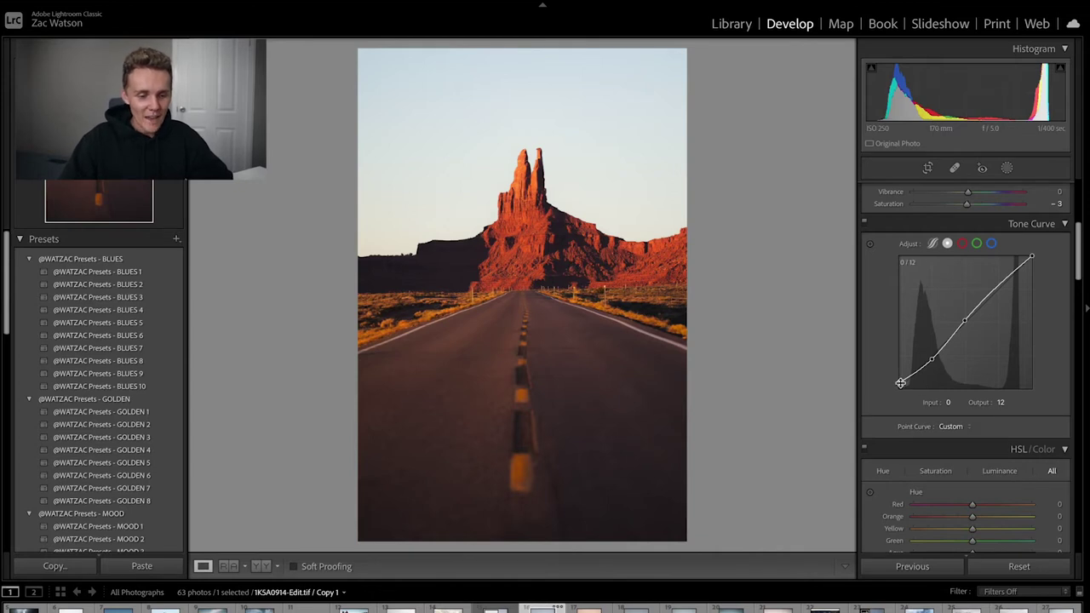
pyautogui.moveTo(898, 383); pyautogui.dragTo(894, 392)
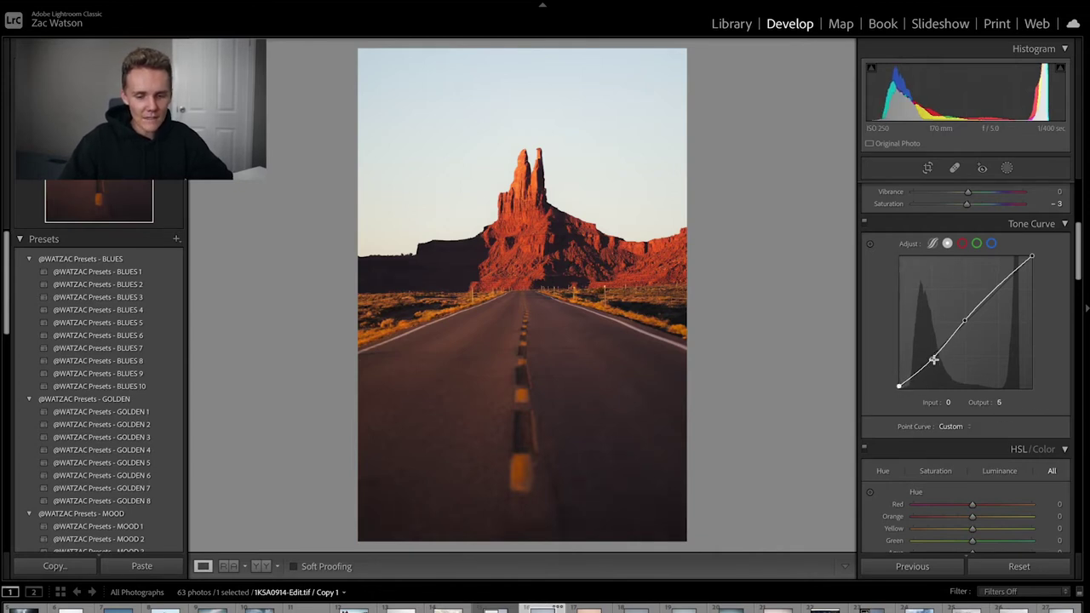
pyautogui.moveTo(934, 360); pyautogui.dragTo(934, 362)
pyautogui.scroll(-2, 948, 283)
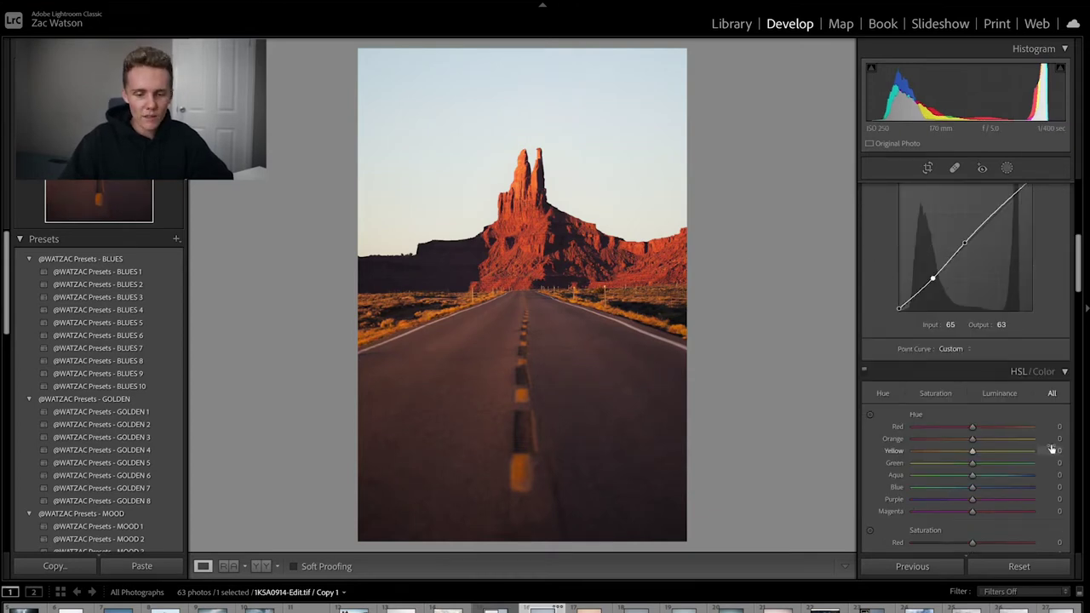
pyautogui.scroll(5, 987, 382)
pyautogui.scroll(-2, 986, 381)
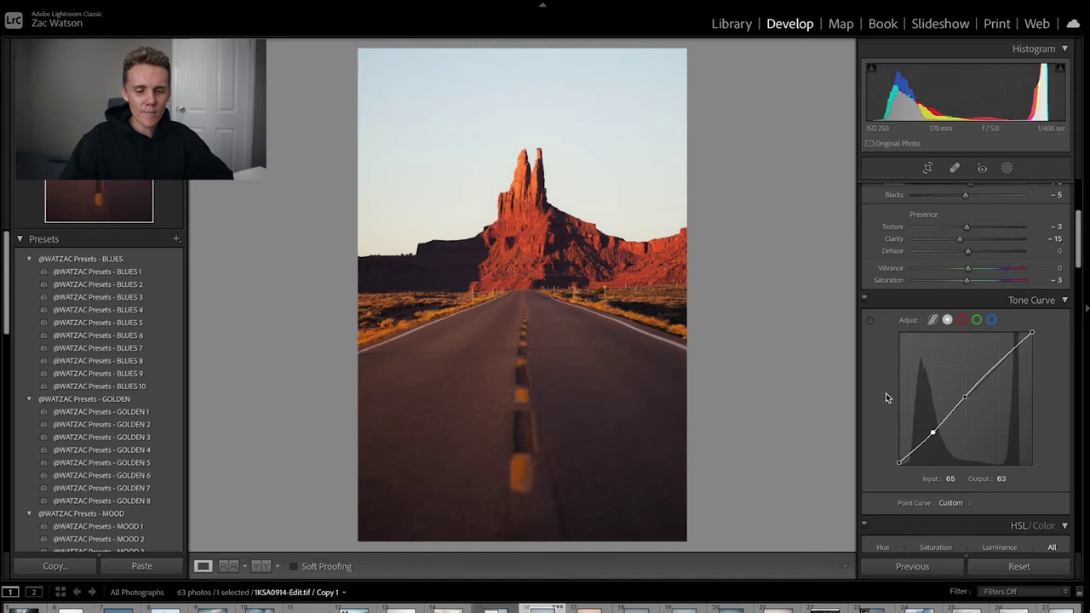
# - Cut Yellow, Red and Green saturation to −51, −52 and −27
pyautogui.scroll(6, 965, 264)
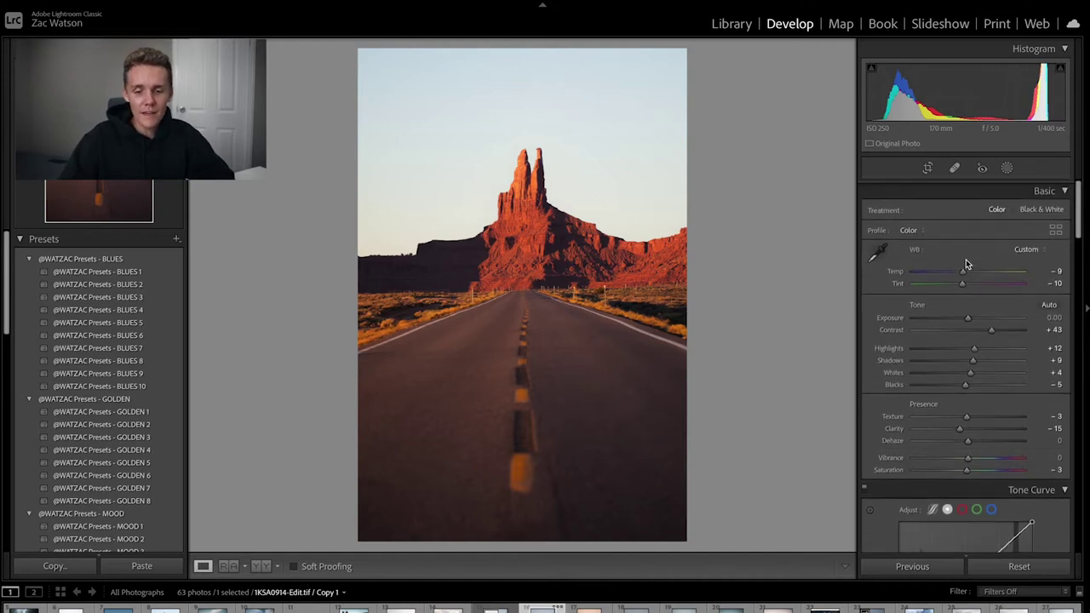
pyautogui.scroll(-9, 966, 261)
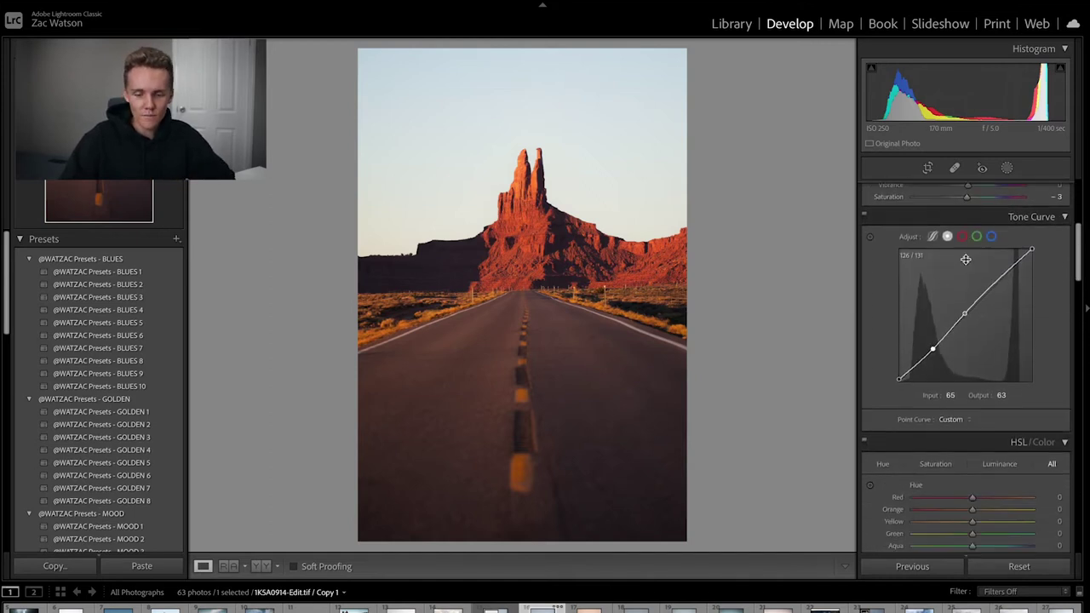
pyautogui.scroll(-15, 965, 259)
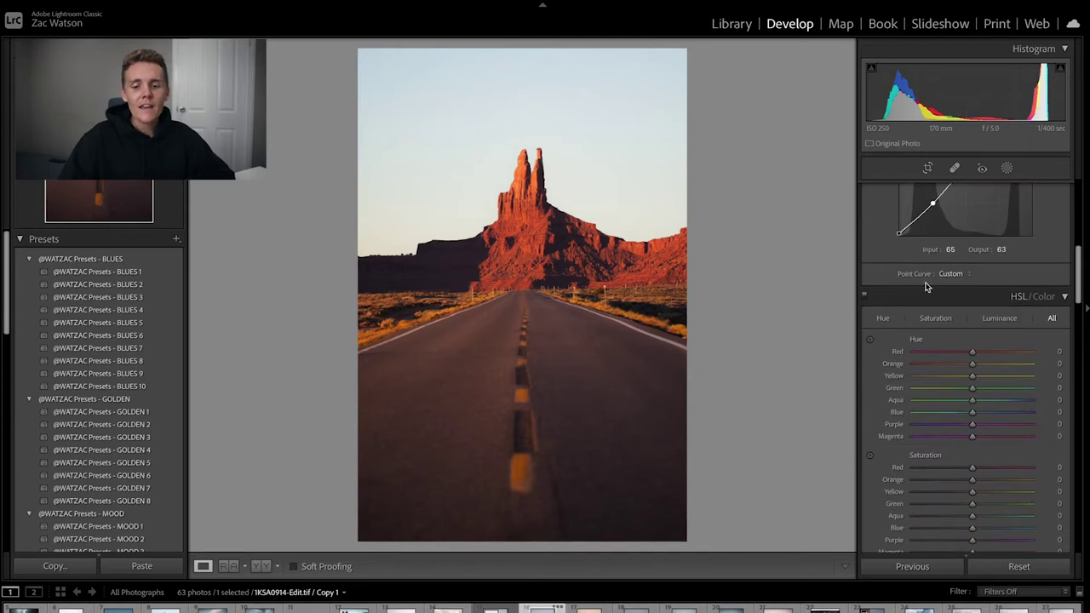
pyautogui.scroll(-5, 937, 417)
pyautogui.scroll(15, 959, 378)
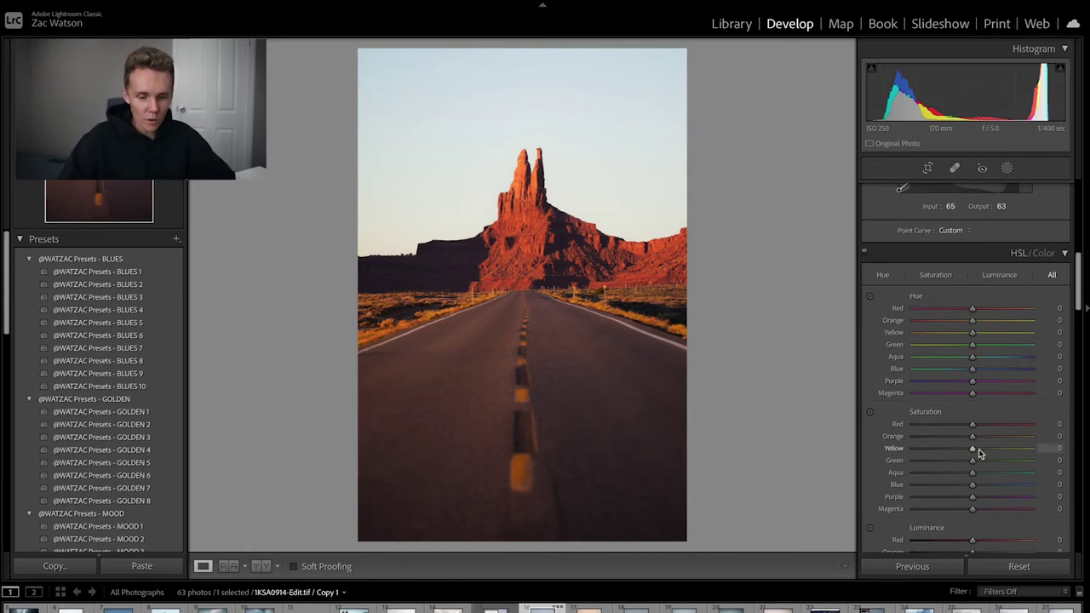
pyautogui.moveTo(973, 454); pyautogui.dragTo(1049, 467)
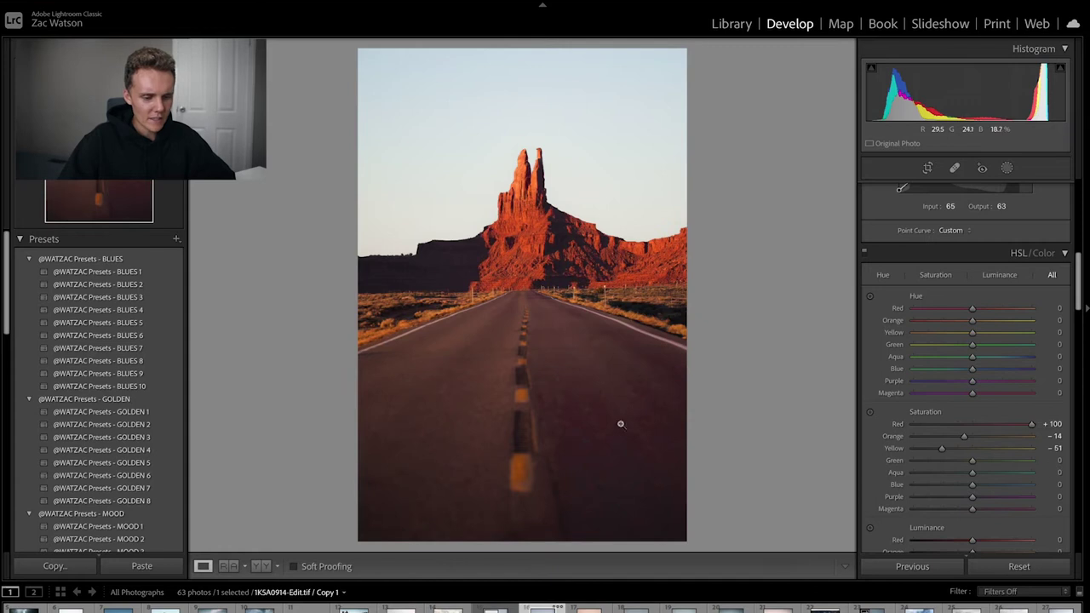
pyautogui.moveTo(1030, 429); pyautogui.dragTo(982, 440)
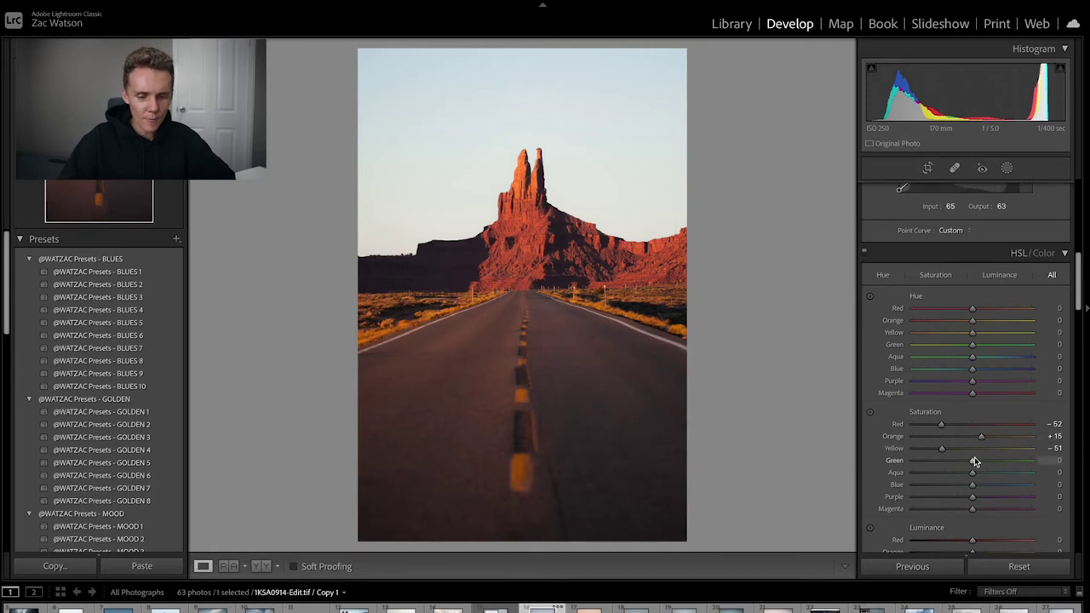
pyautogui.moveTo(973, 460)
pyautogui.mouseDown()
pyautogui.moveTo(904, 464)
pyautogui.moveTo(956, 461)
pyautogui.mouseUp()
# - Check the roadside bushes up close, then set Aqua −7, Purple −51 and Magenta −94 saturation
pyautogui.click(603, 309)
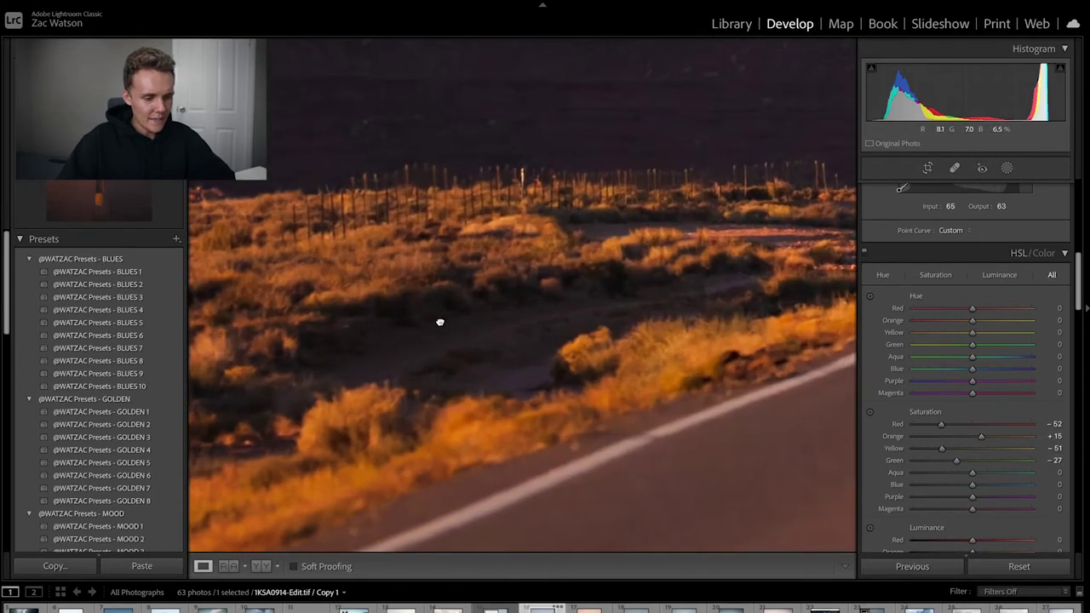
pyautogui.moveTo(604, 309); pyautogui.dragTo(692, 307)
pyautogui.click(692, 307)
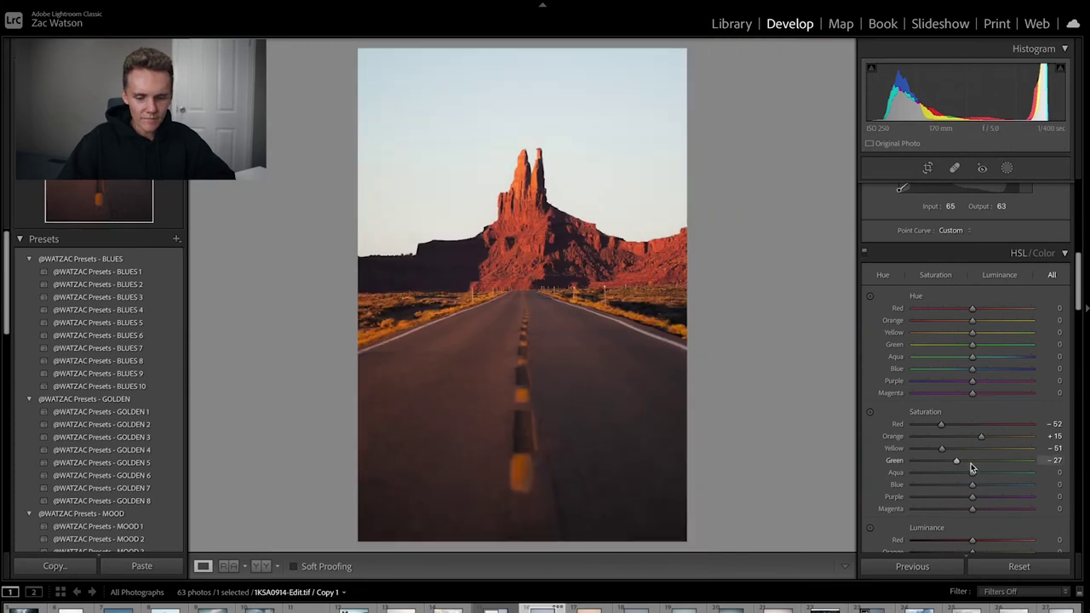
pyautogui.moveTo(973, 477); pyautogui.dragTo(957, 501)
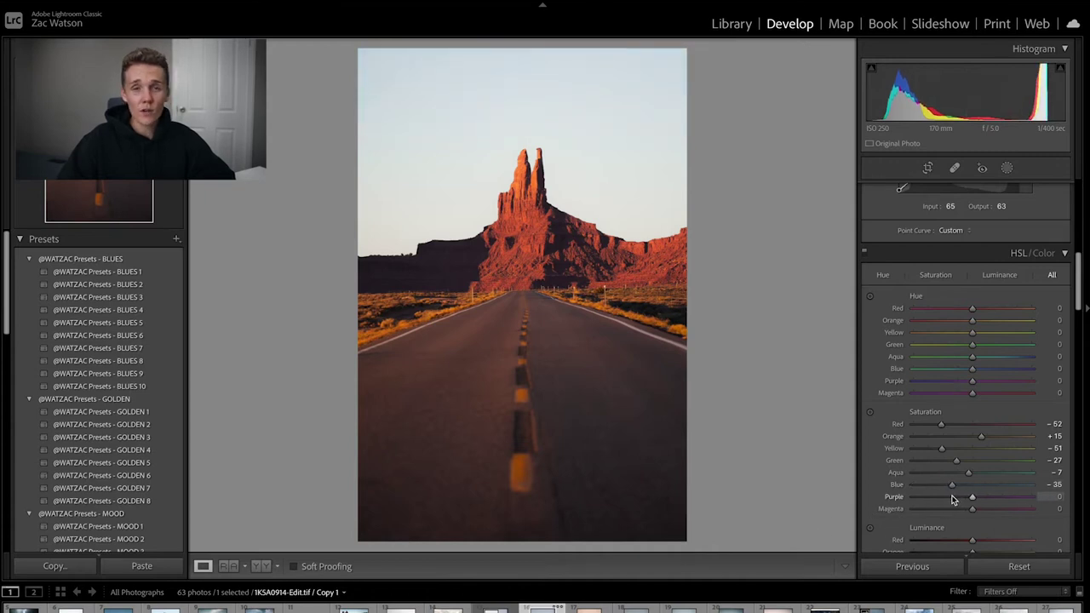
pyautogui.moveTo(972, 498); pyautogui.dragTo(1056, 509)
pyautogui.scroll(-1, 1055, 502)
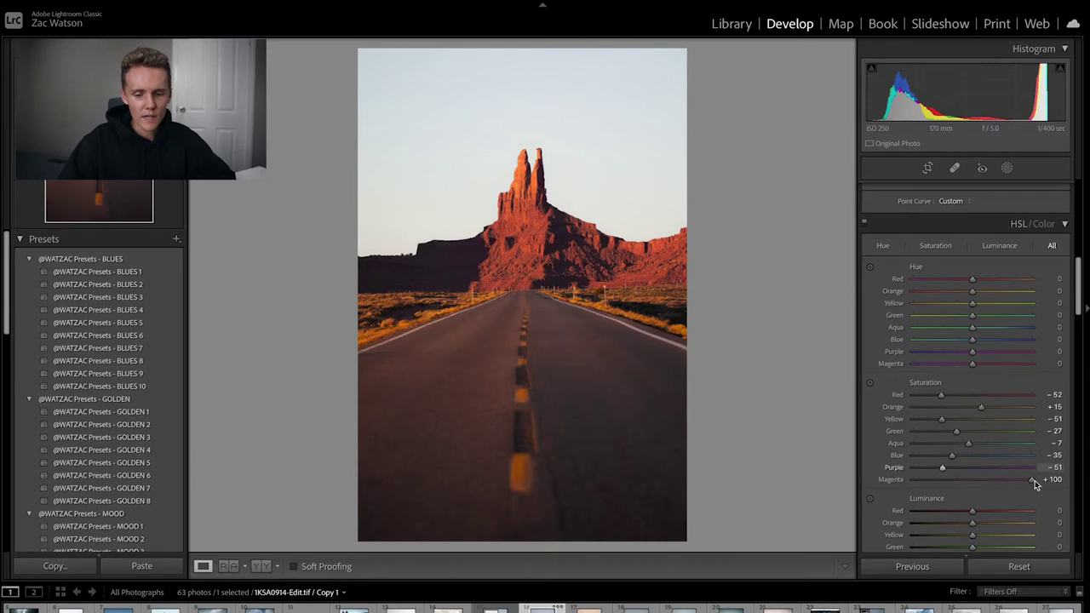
pyautogui.moveTo(1032, 481); pyautogui.dragTo(923, 481)
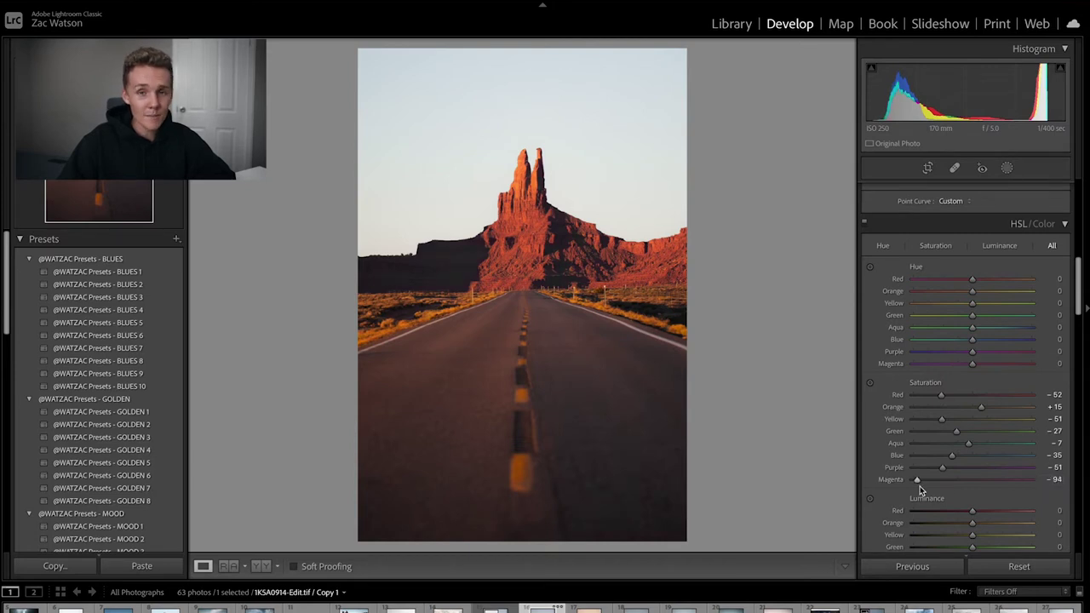
# - Shift hues to Red −7, Yellow −9, Aqua +3 and Purple −93
pyautogui.scroll(3, 950, 484)
pyautogui.scroll(-2, 949, 484)
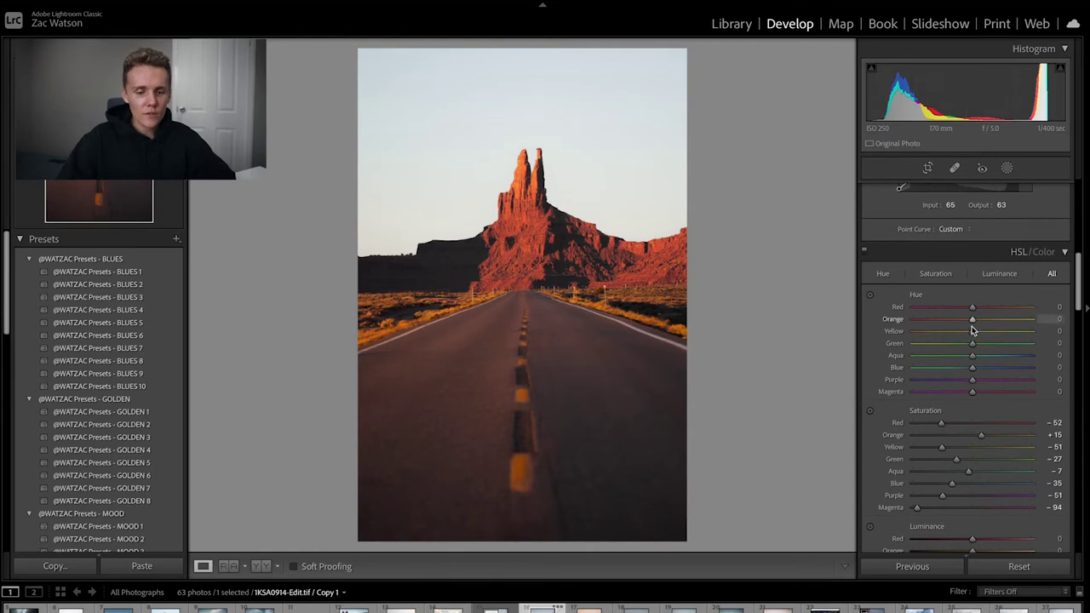
pyautogui.moveTo(972, 308); pyautogui.dragTo(929, 338)
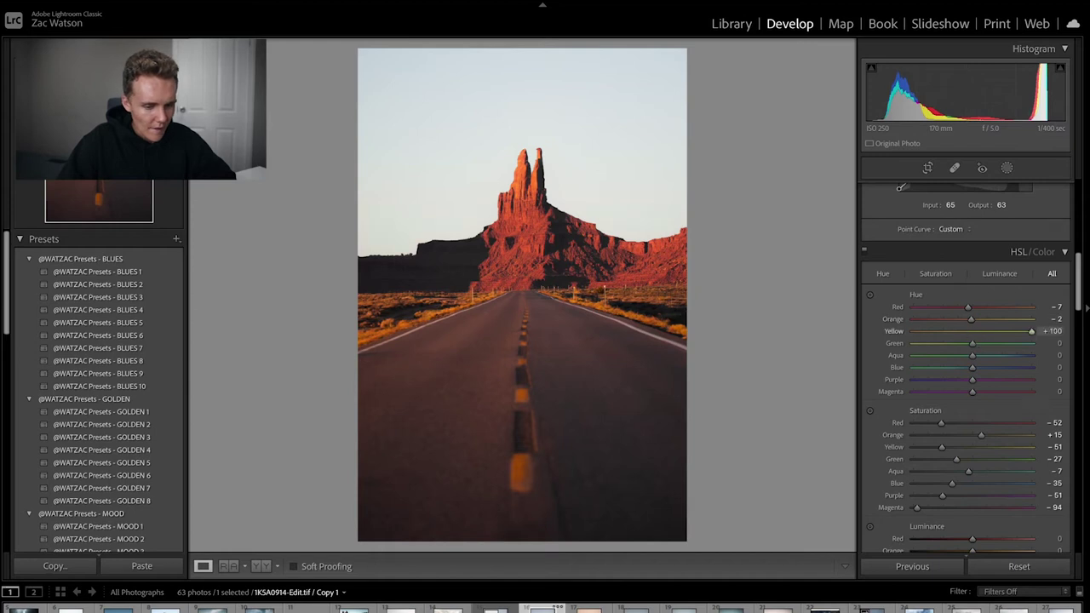
pyautogui.moveTo(1060, 344); pyautogui.dragTo(955, 349)
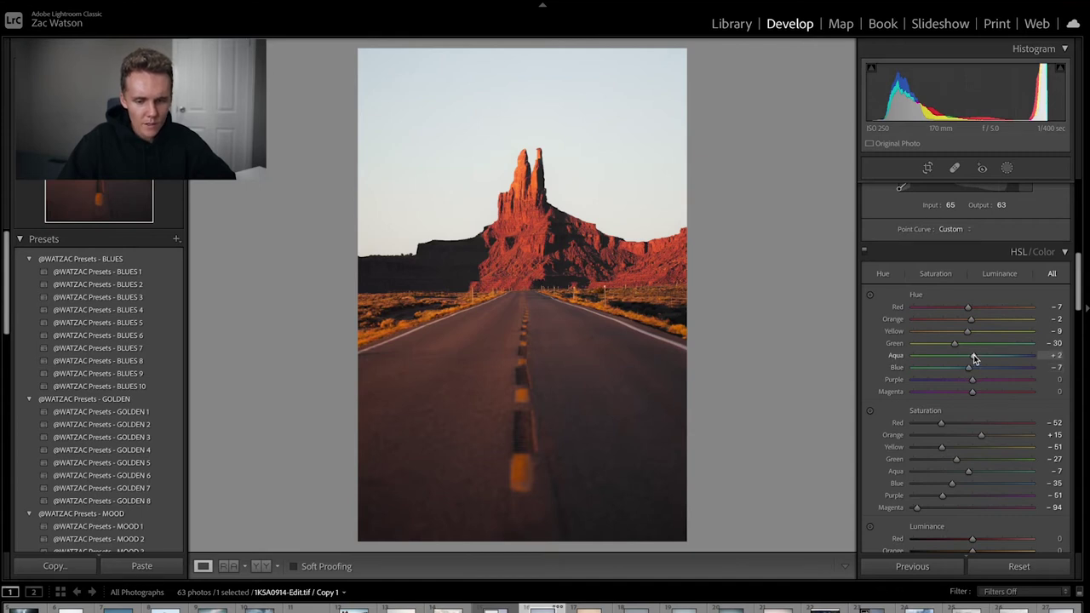
pyautogui.click(974, 356)
pyautogui.moveTo(973, 381); pyautogui.dragTo(918, 382)
pyautogui.scroll(-2, 945, 400)
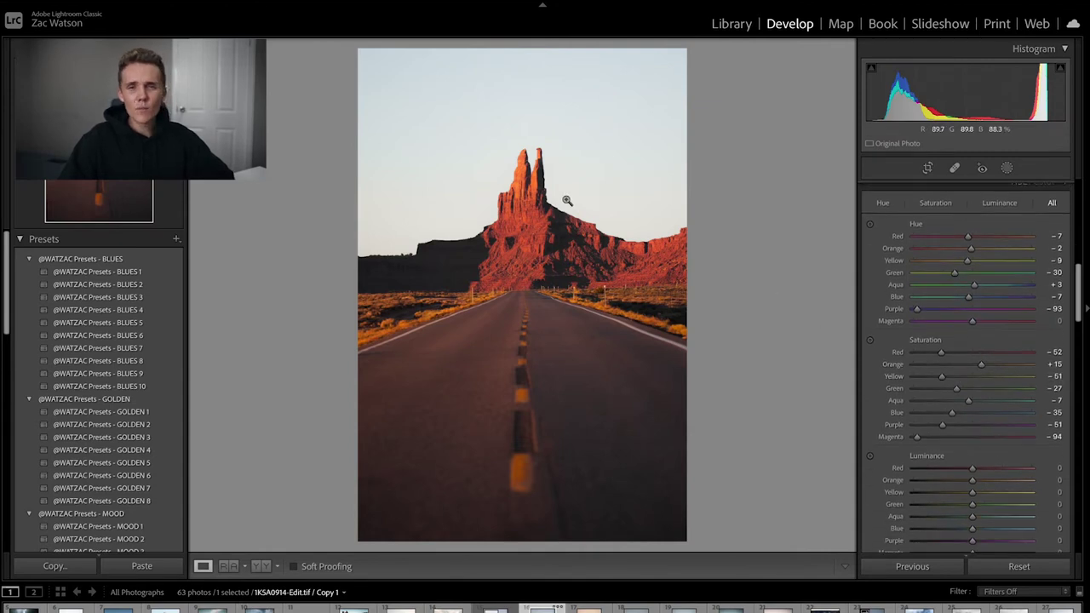
pyautogui.scroll(-4, 1000, 428)
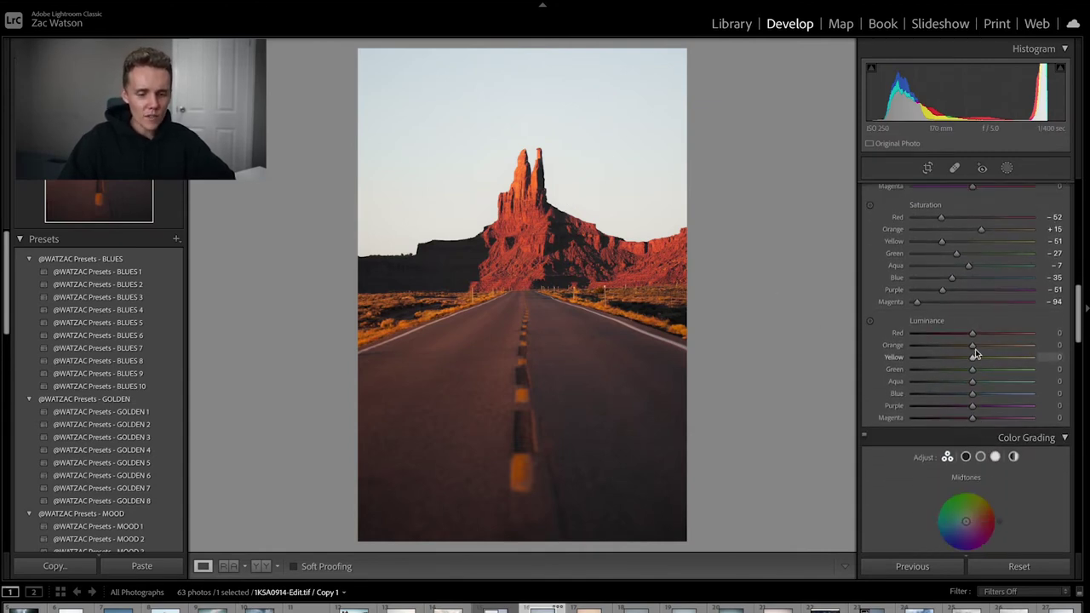
# - Raise Orange Luminance to +12 and tint the shadows blue-teal in Color Grading
pyautogui.moveTo(973, 349); pyautogui.dragTo(979, 348)
pyautogui.scroll(-2, 978, 379)
pyautogui.scroll(-1, 971, 385)
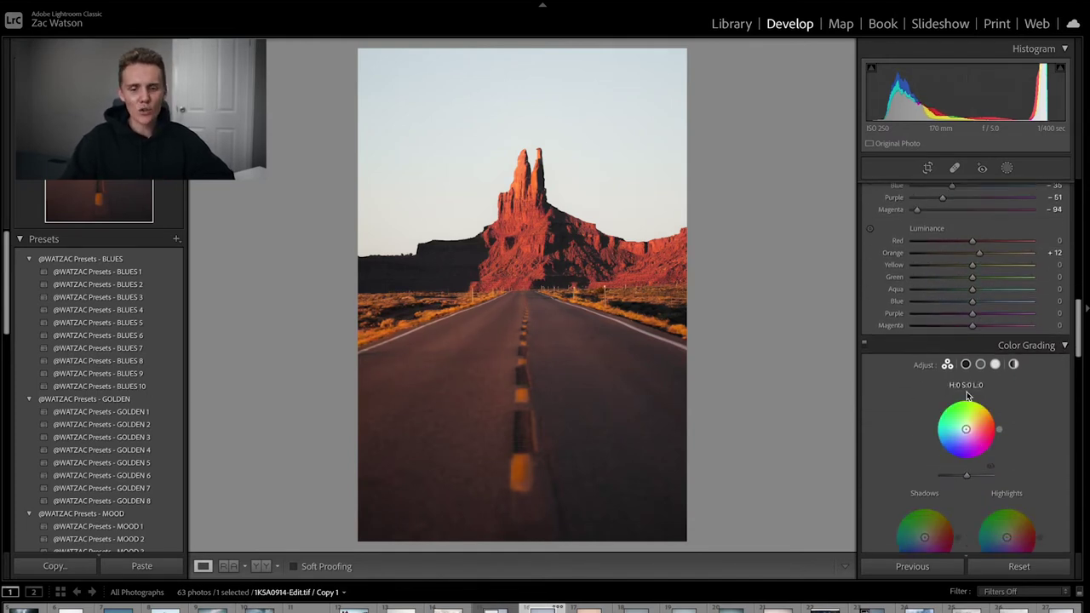
pyautogui.scroll(-3, 962, 401)
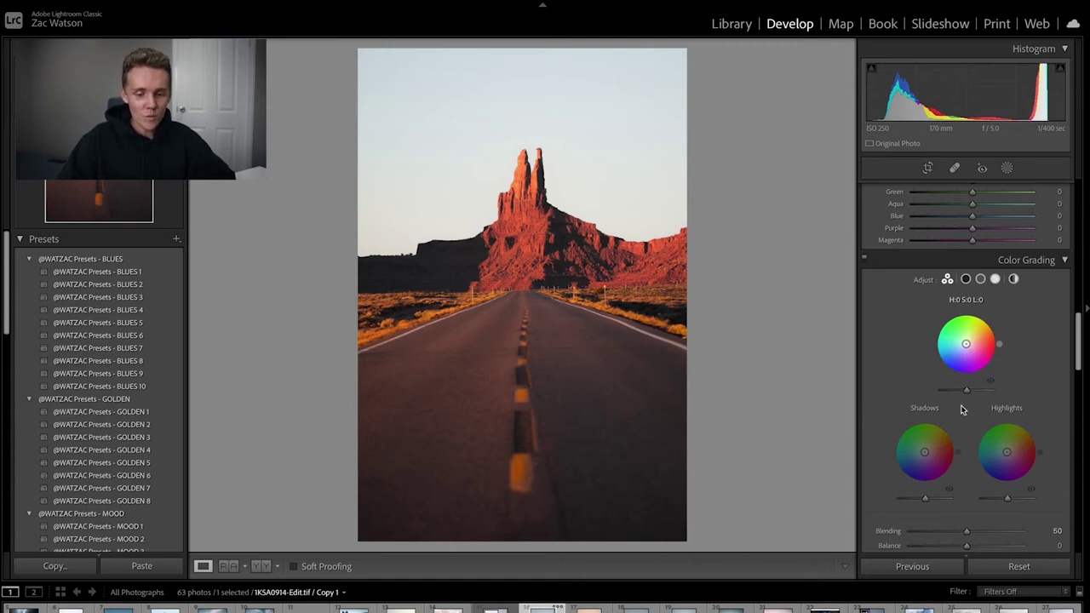
pyautogui.moveTo(925, 453); pyautogui.dragTo(919, 454)
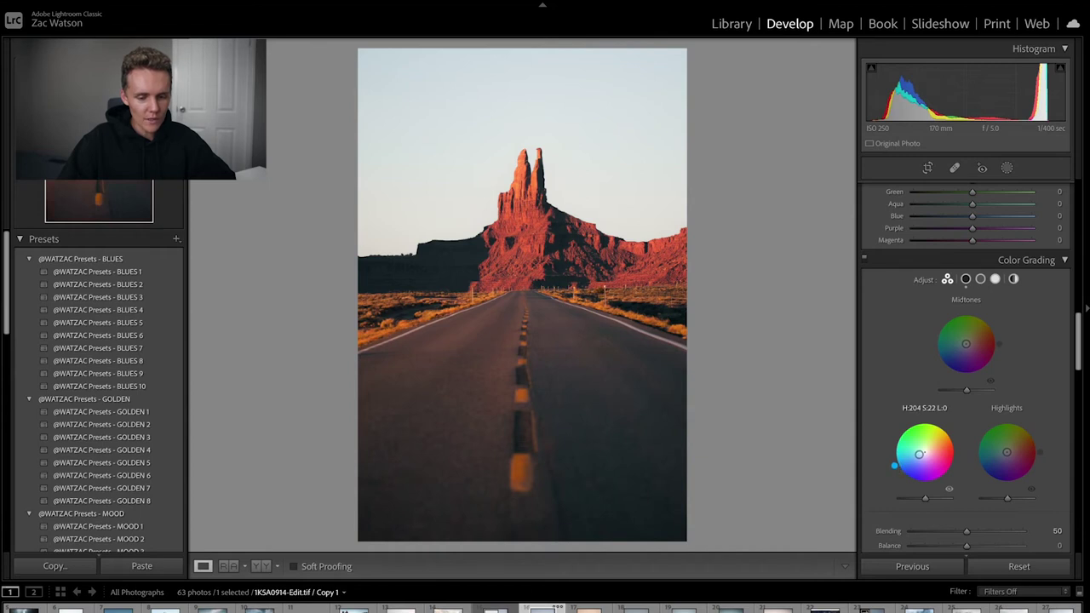
pyautogui.moveTo(919, 454)
pyautogui.mouseDown()
pyautogui.moveTo(891, 458)
pyautogui.moveTo(895, 468)
pyautogui.moveTo(921, 454)
pyautogui.mouseUp()
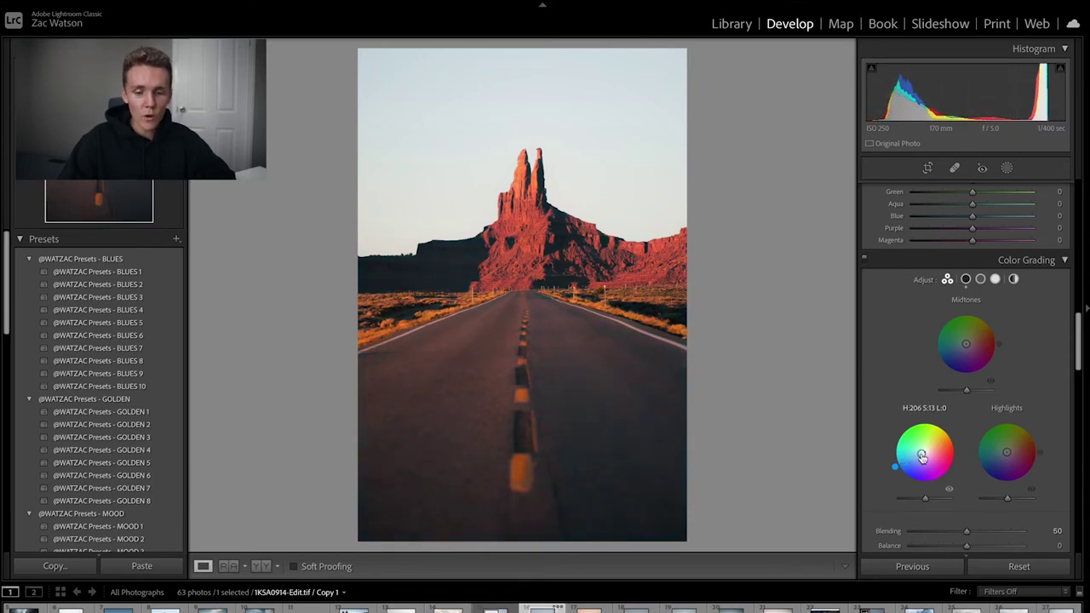
# - Tint the highlights teal-blue and give midtones a faint warm tint (Hue 27, Saturation 9)
pyautogui.moveTo(1006, 452); pyautogui.dragTo(1002, 454)
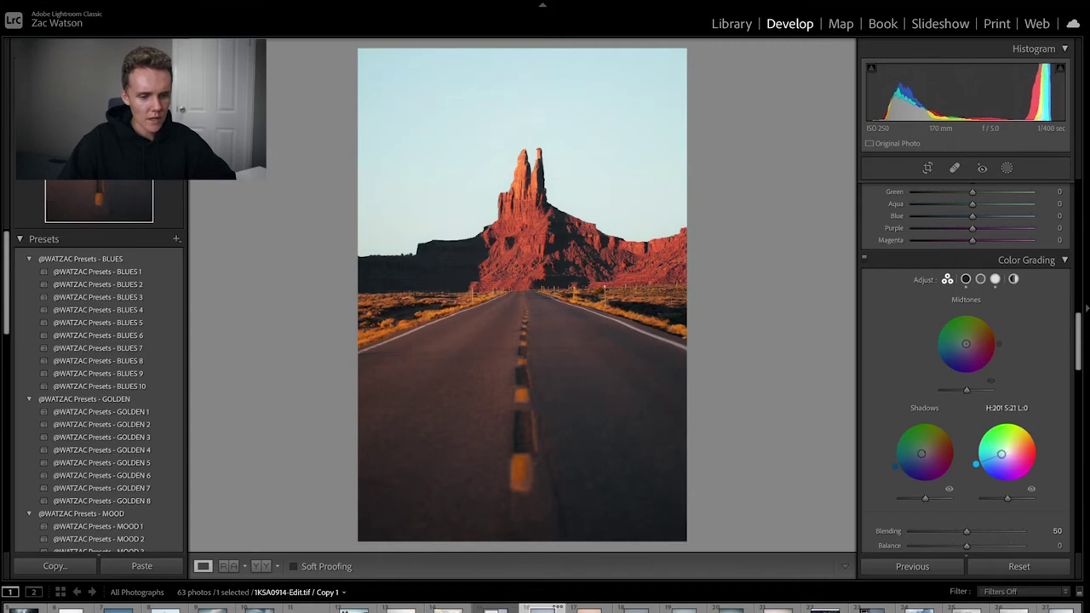
pyautogui.moveTo(966, 343); pyautogui.dragTo(969, 342)
pyautogui.doubleClick(969, 342)
pyautogui.moveTo(996, 332)
pyautogui.mouseDown()
pyautogui.moveTo(979, 374)
pyautogui.moveTo(942, 367)
pyautogui.moveTo(982, 335)
pyautogui.moveTo(967, 344)
pyautogui.mouseUp()
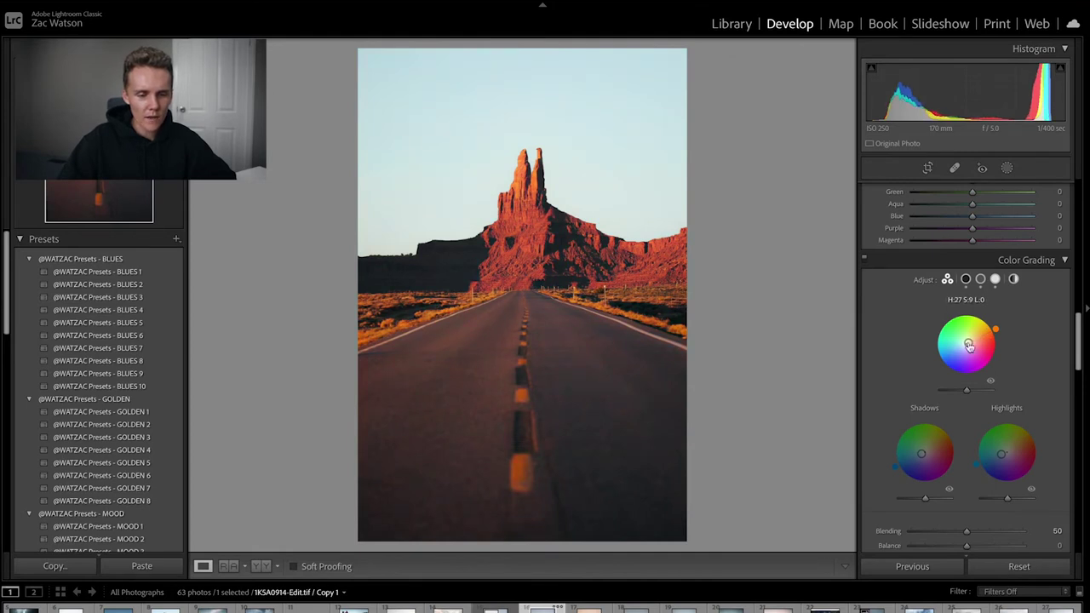
pyautogui.scroll(-5, 932, 460)
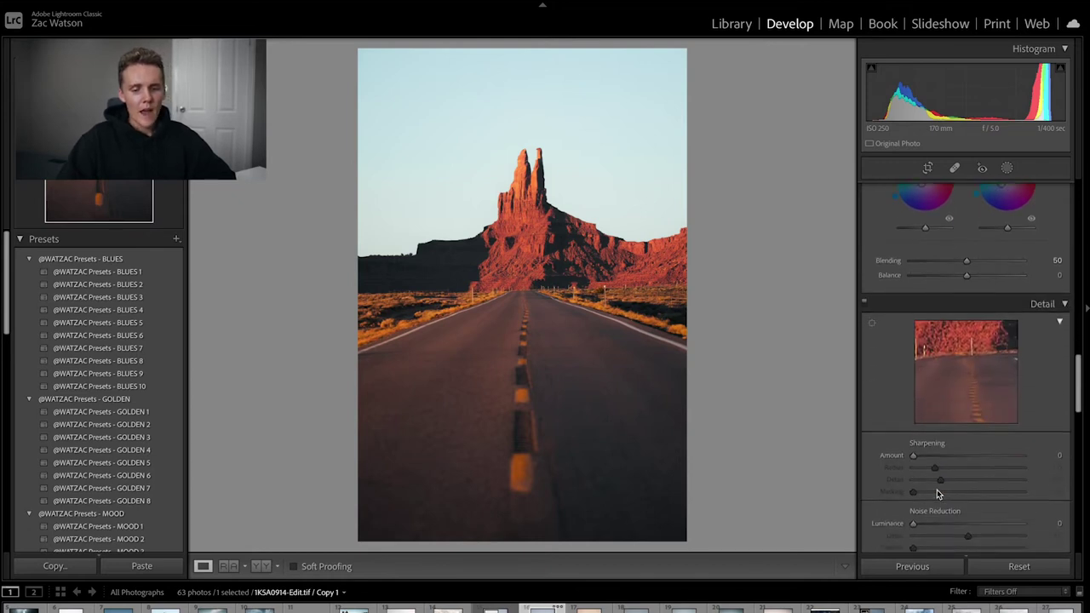
pyautogui.scroll(10, 937, 494)
pyautogui.scroll(-4, 937, 494)
pyautogui.scroll(-5, 936, 489)
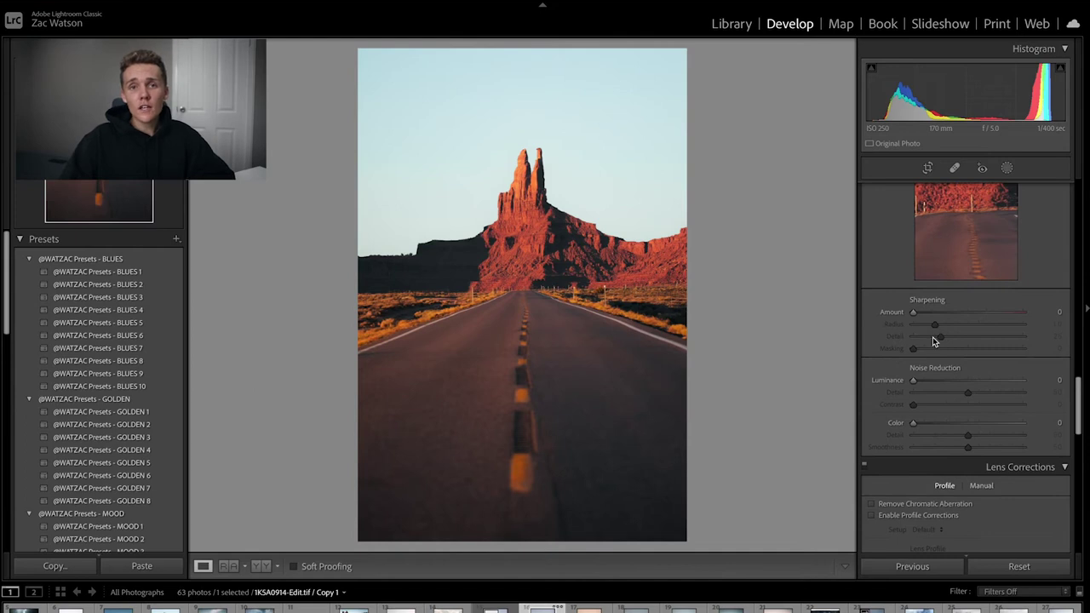
pyautogui.scroll(-8, 932, 341)
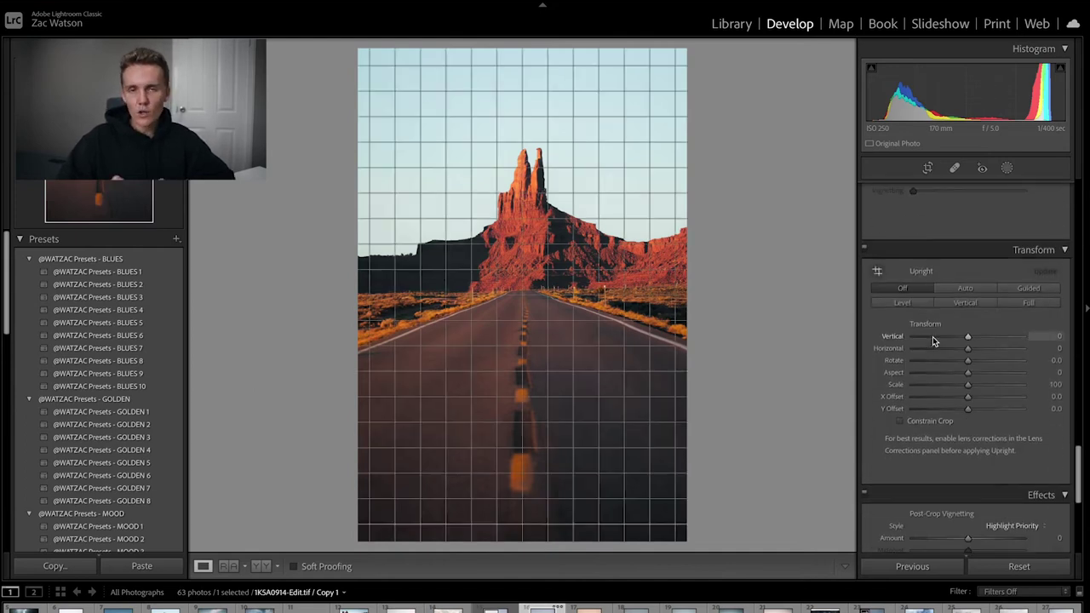
pyautogui.scroll(-4, 932, 339)
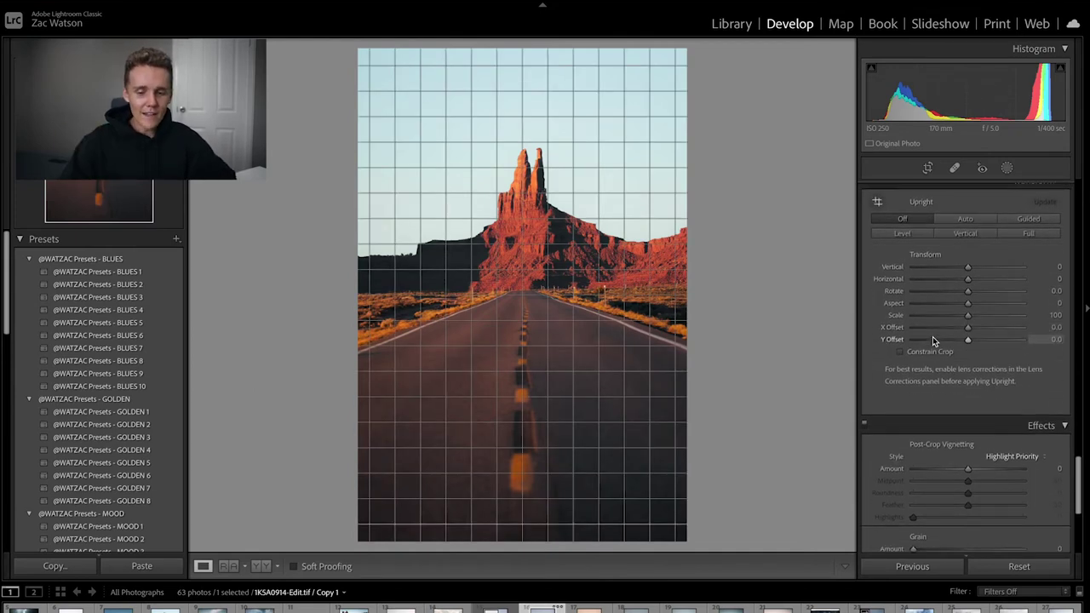
pyautogui.scroll(-5, 933, 336)
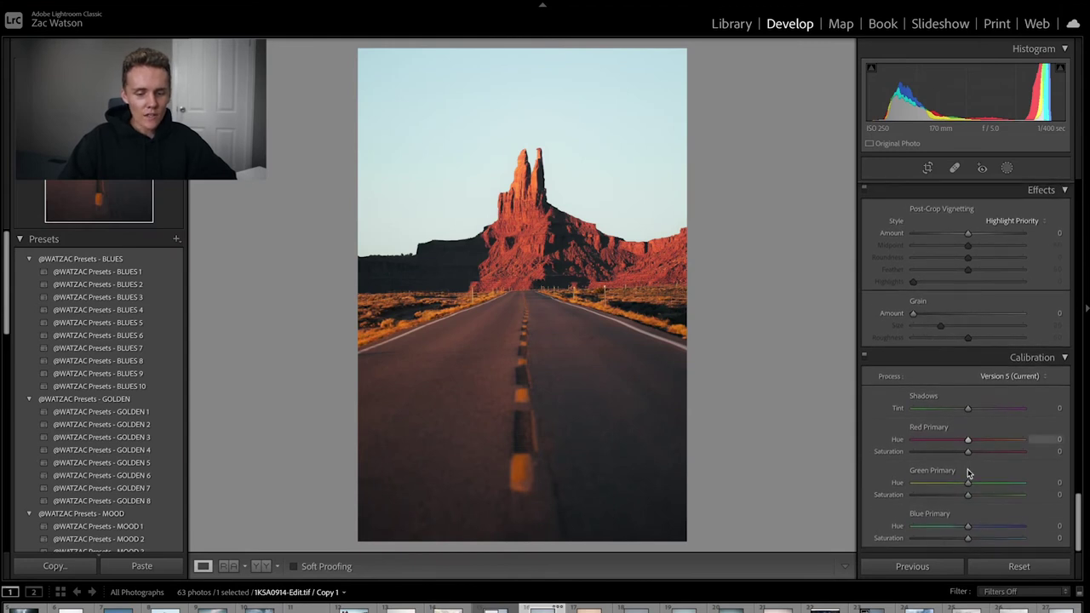
pyautogui.moveTo(972, 443); pyautogui.dragTo(969, 550)
# - Open Masking on the graded copy to show the Add New Mask options
pyautogui.scroll(15, 960, 450)
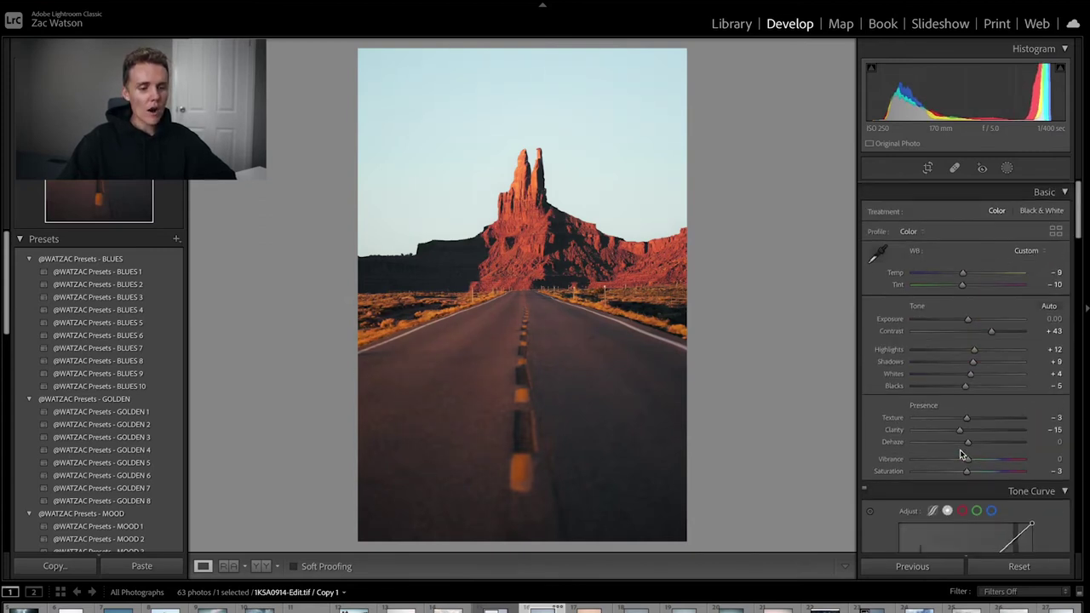
pyautogui.scroll(-1, 960, 450)
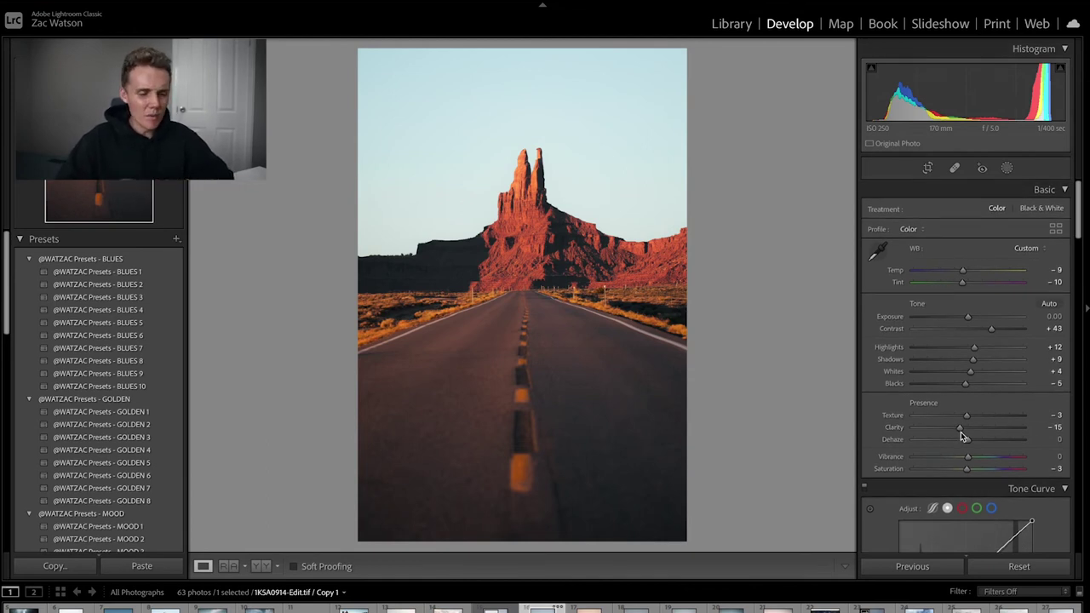
pyautogui.click(1005, 168)
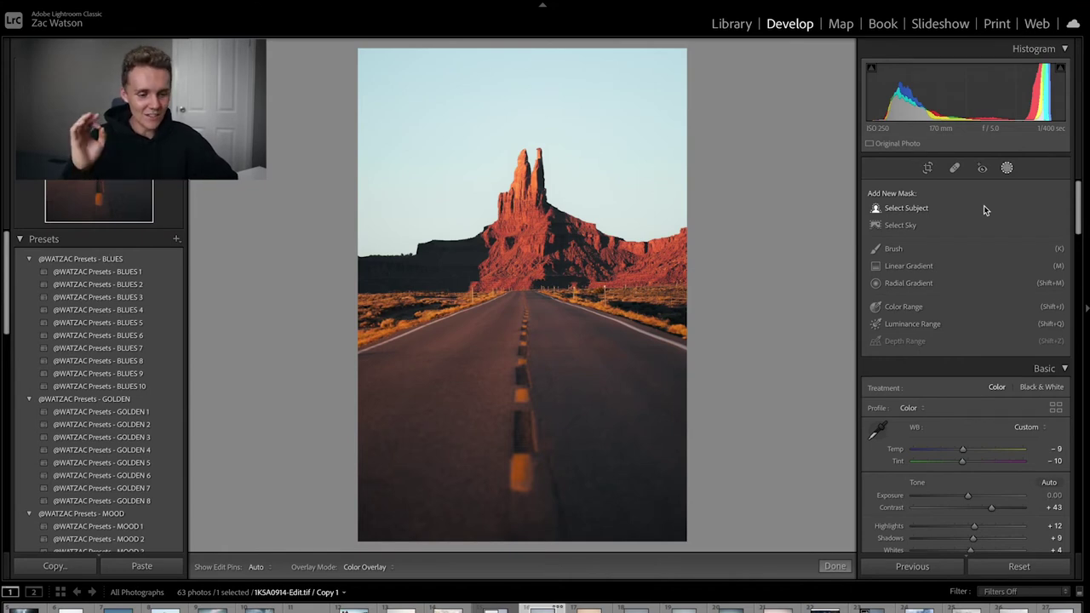
# - Draw a linear gradient mask over the road below the horizon and trial Temp and Contrast changes
pyautogui.click(898, 267)
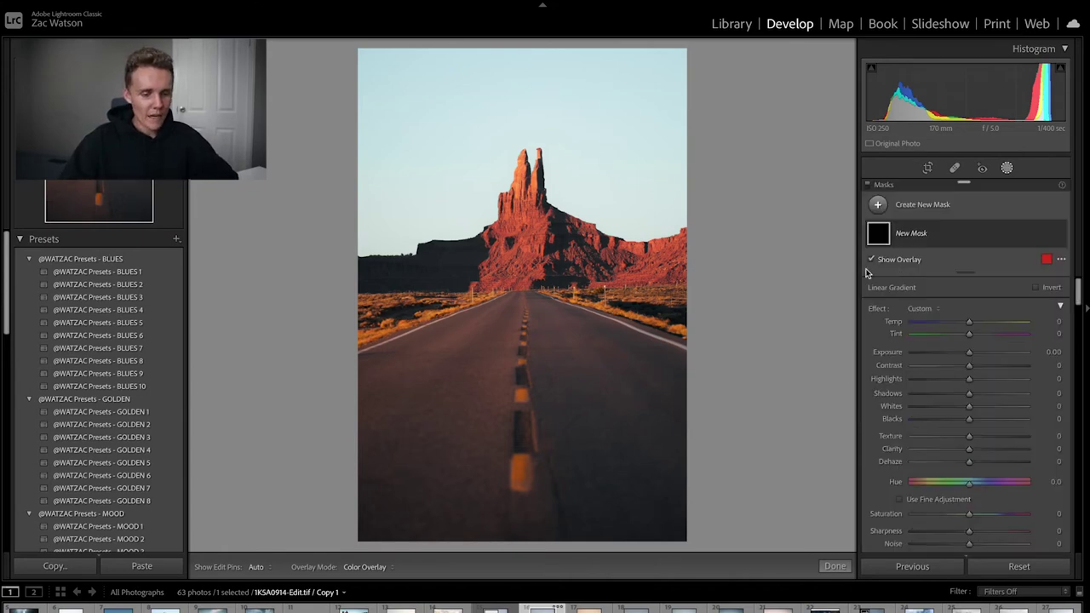
pyautogui.moveTo(520, 294); pyautogui.dragTo(522, 286)
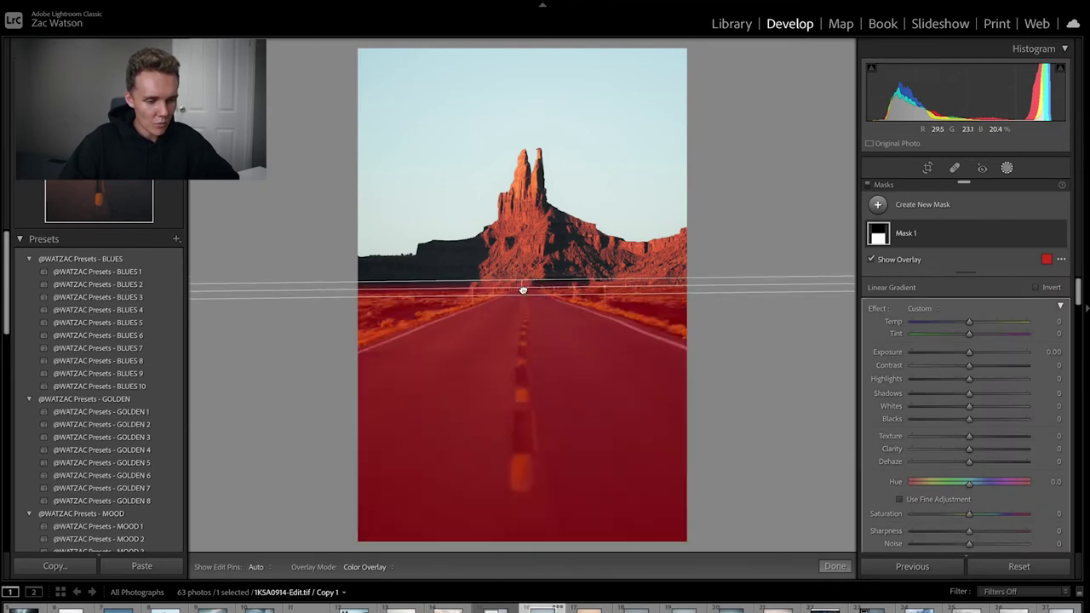
pyautogui.press('o')
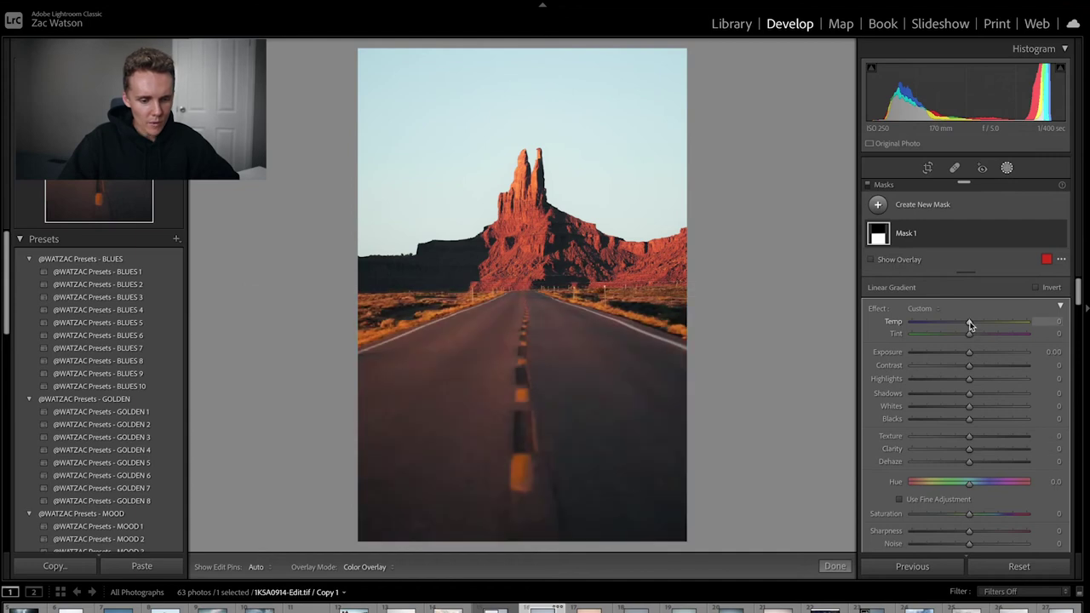
pyautogui.moveTo(968, 321); pyautogui.dragTo(948, 325)
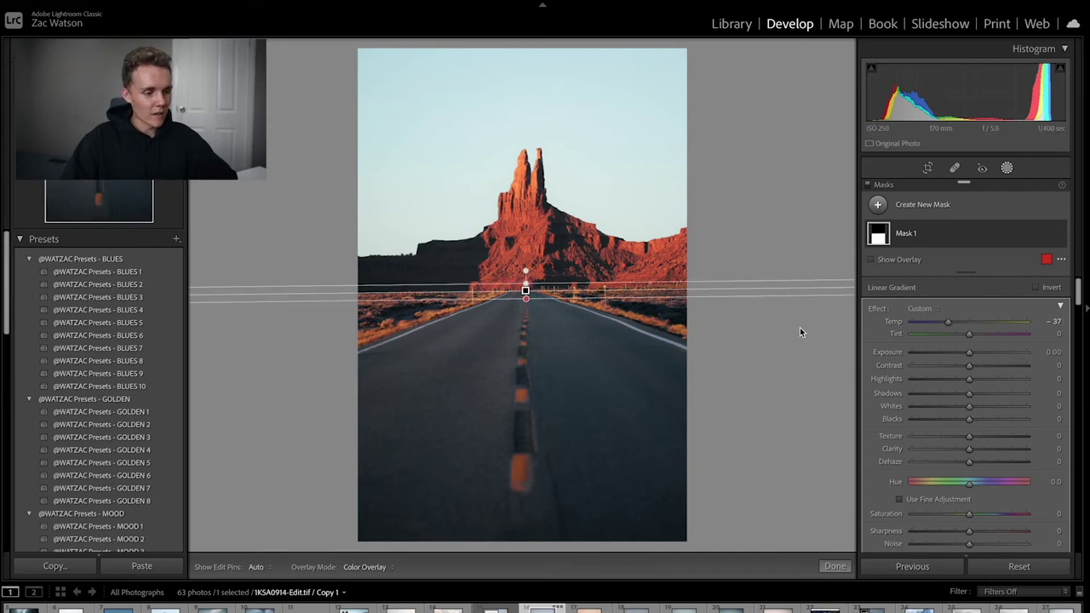
pyautogui.scroll(-2, 979, 483)
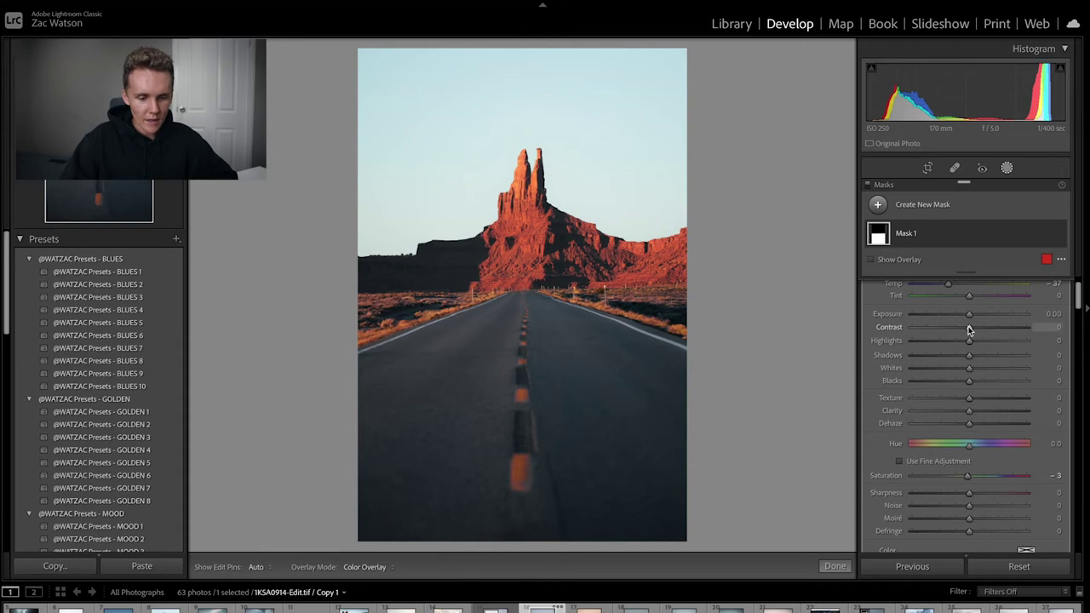
pyautogui.moveTo(968, 329); pyautogui.dragTo(978, 330)
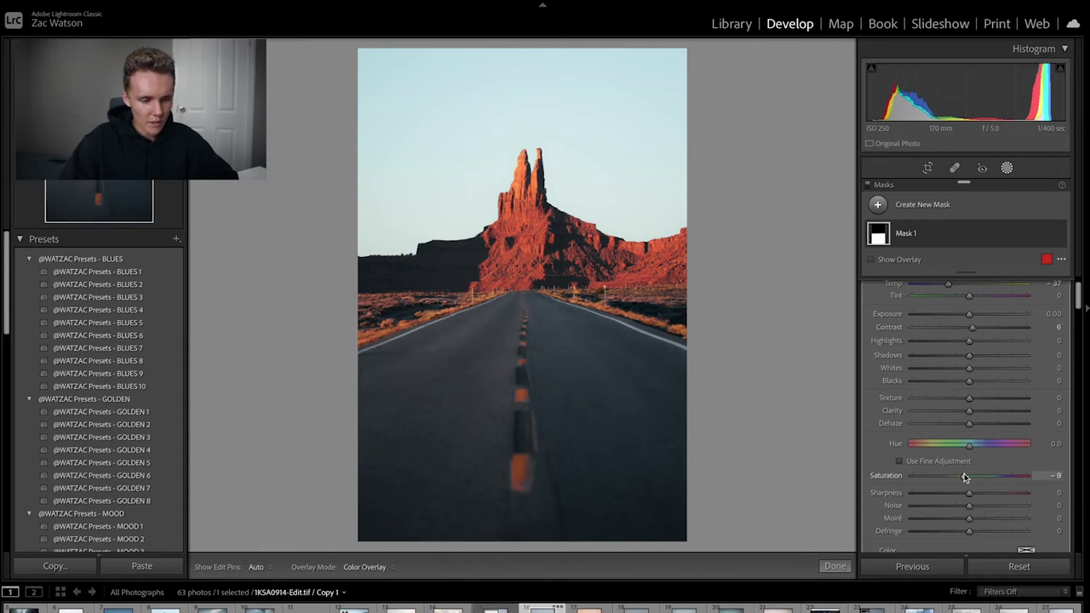
pyautogui.scroll(2, 970, 310)
pyautogui.moveTo(947, 322); pyautogui.dragTo(945, 326)
# - Delete Mask 1 and undo to restore it, leaving masking open again
pyautogui.click(1006, 168)
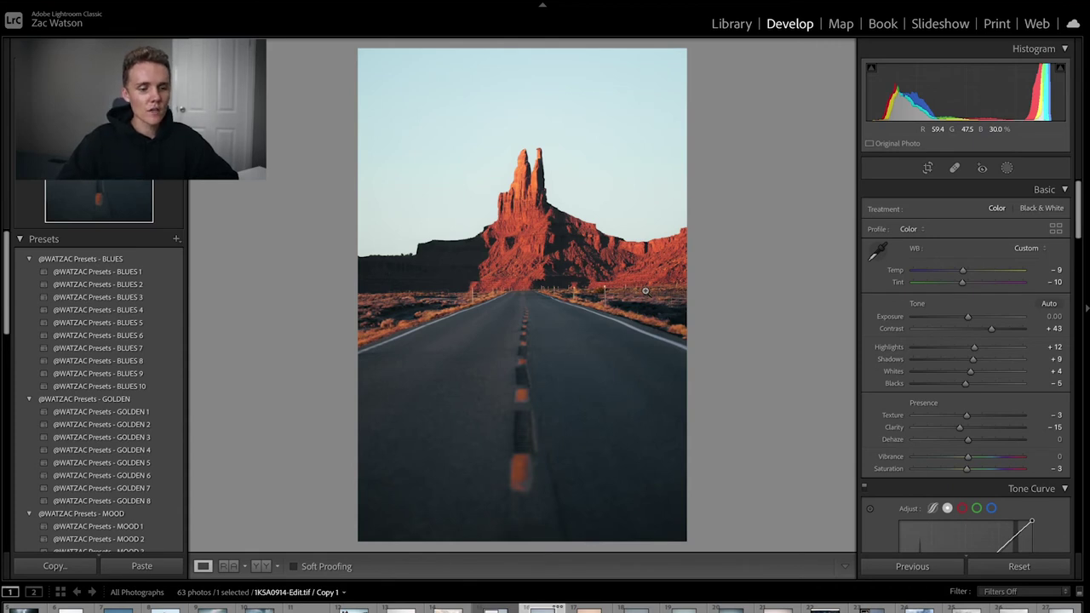
pyautogui.click(1007, 168)
pyautogui.press('Delete')
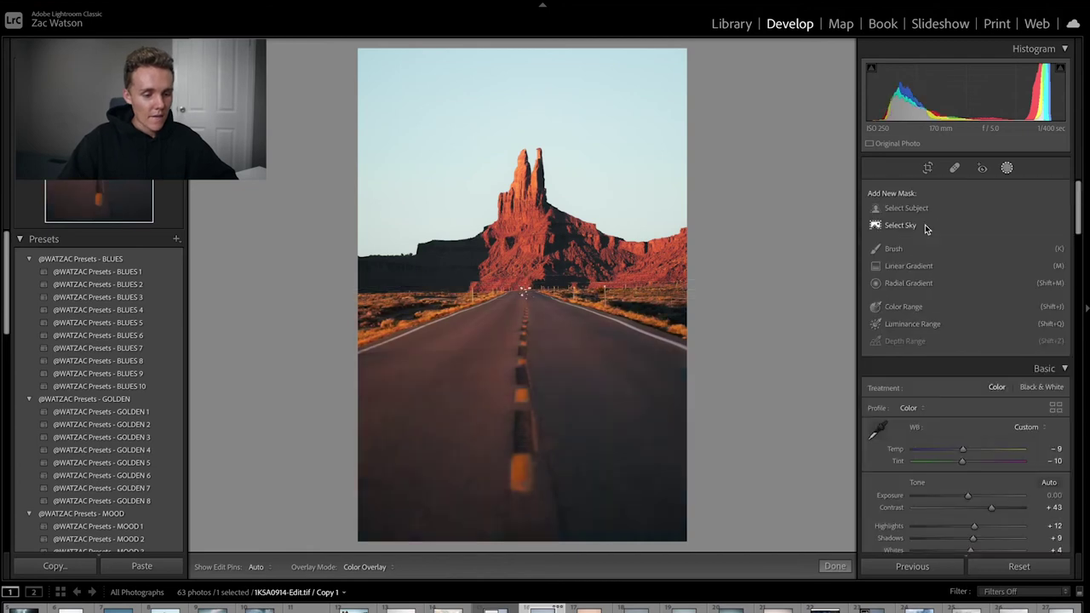
pyautogui.hotkey('ctrl', 'z')
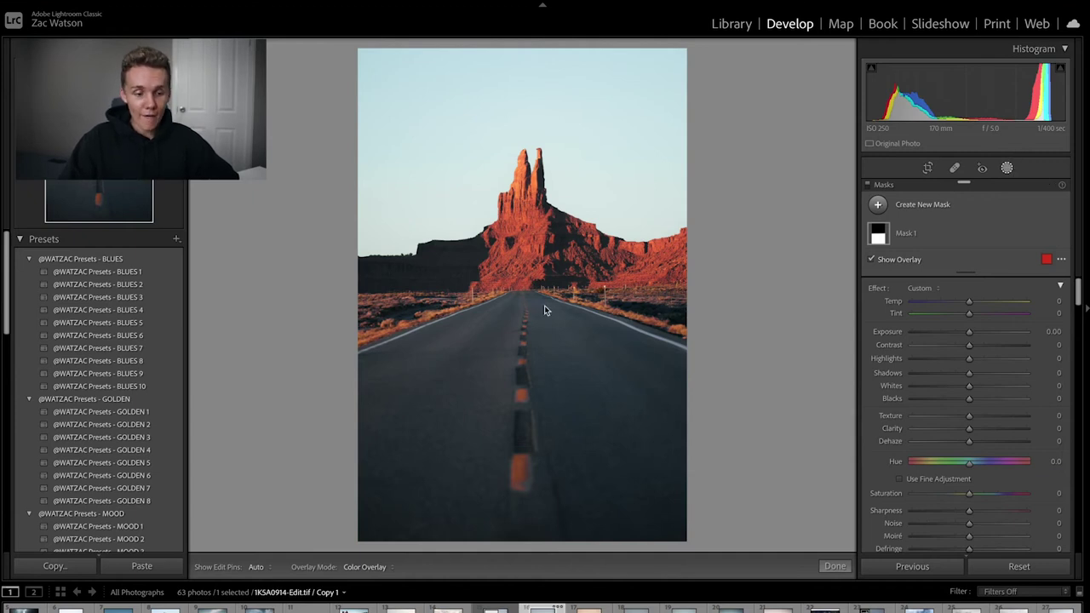
pyautogui.click(1008, 167)
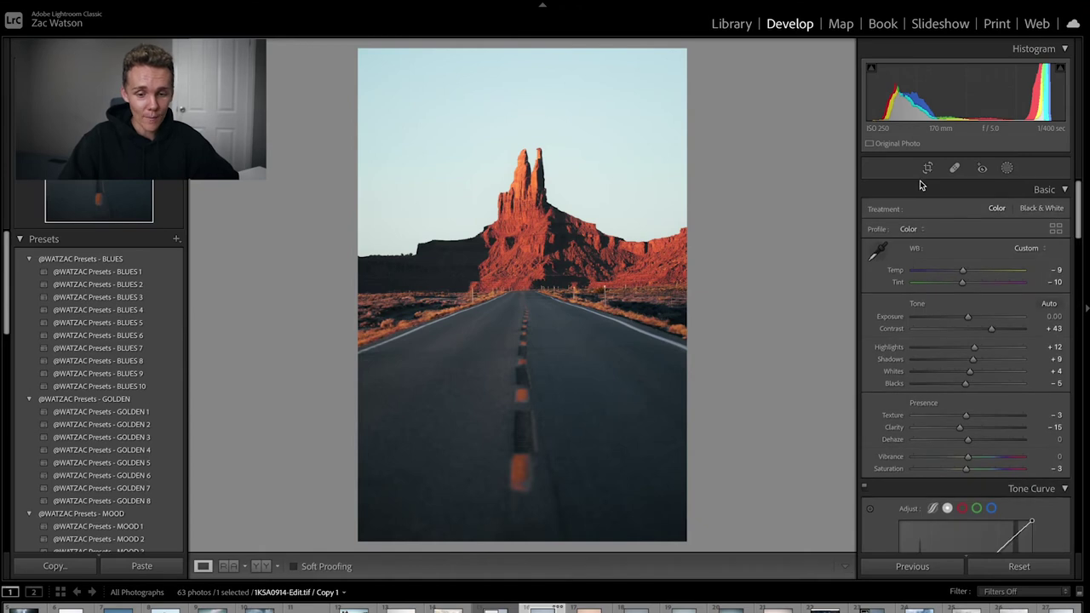
pyautogui.click(1008, 168)
# - Create a Select Sky mask with the overlay hidden and adjust its exposure
pyautogui.click(901, 206)
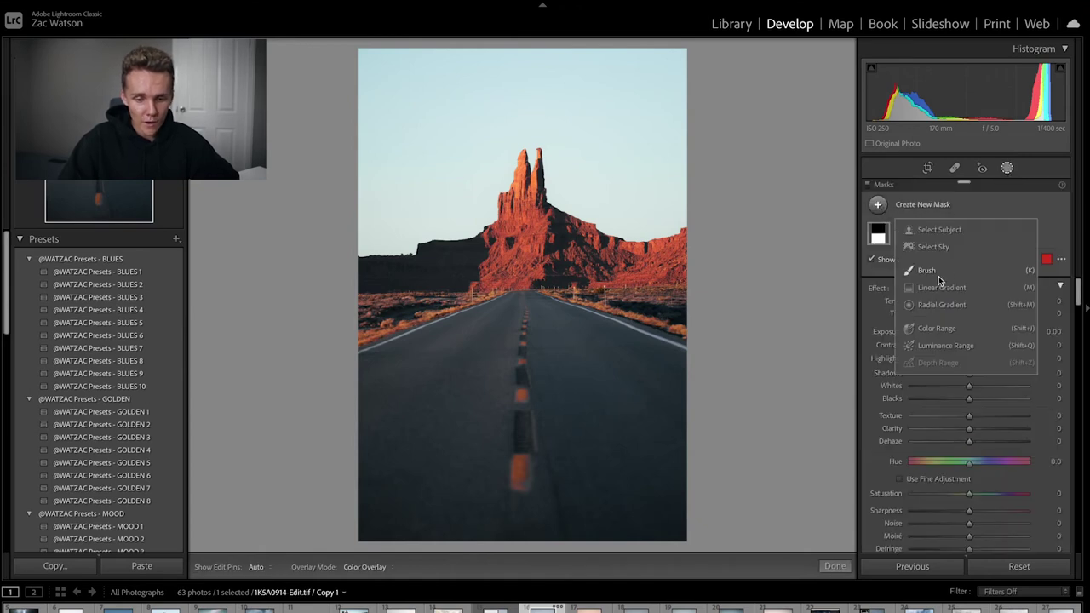
pyautogui.click(931, 249)
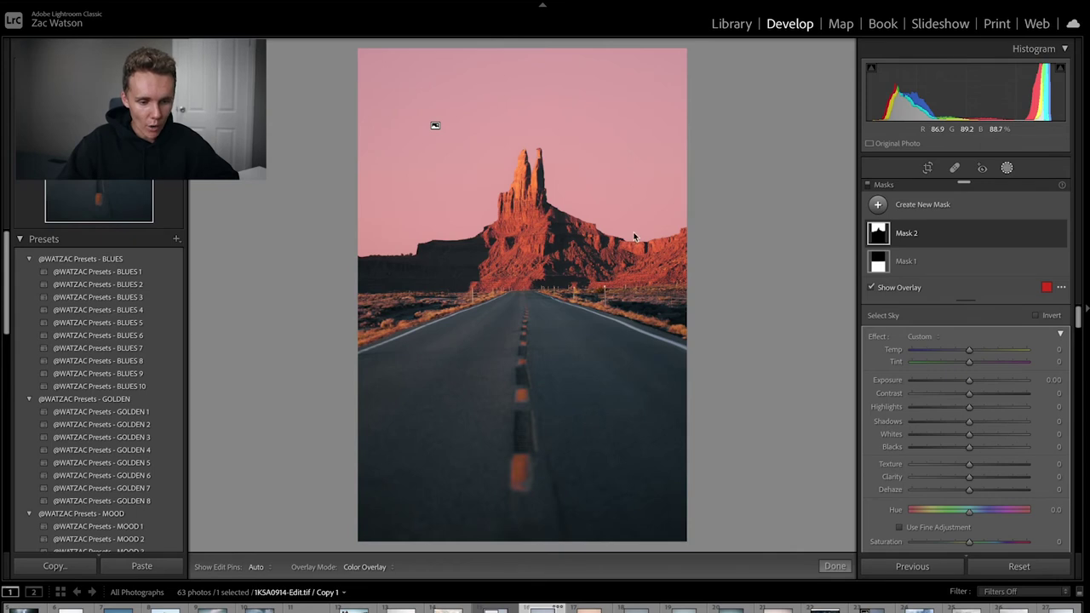
pyautogui.press('o')
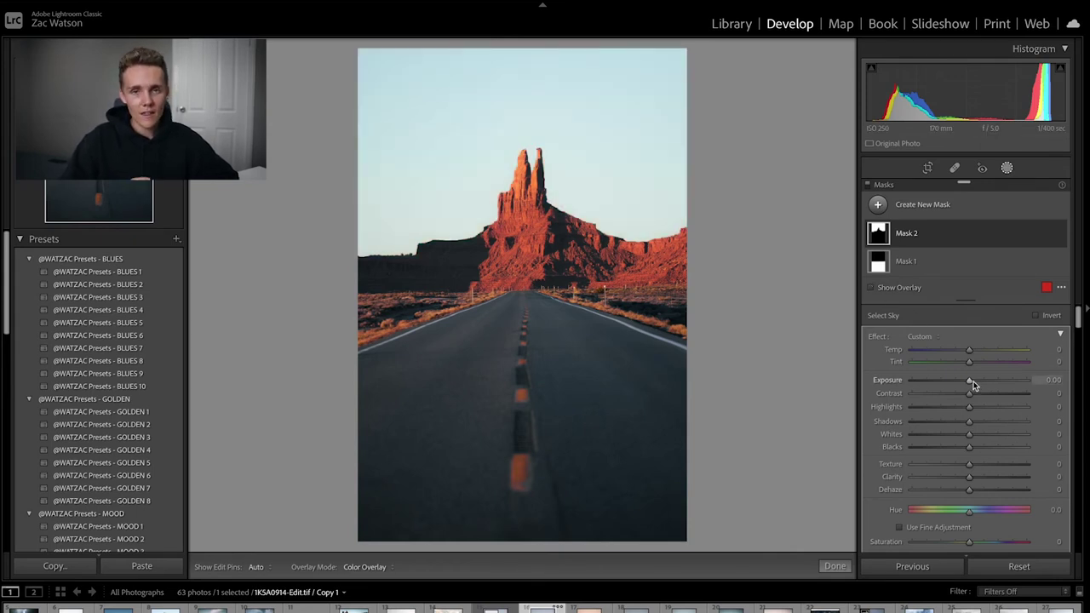
pyautogui.moveTo(970, 381); pyautogui.dragTo(975, 381)
pyautogui.scroll(-3, 974, 412)
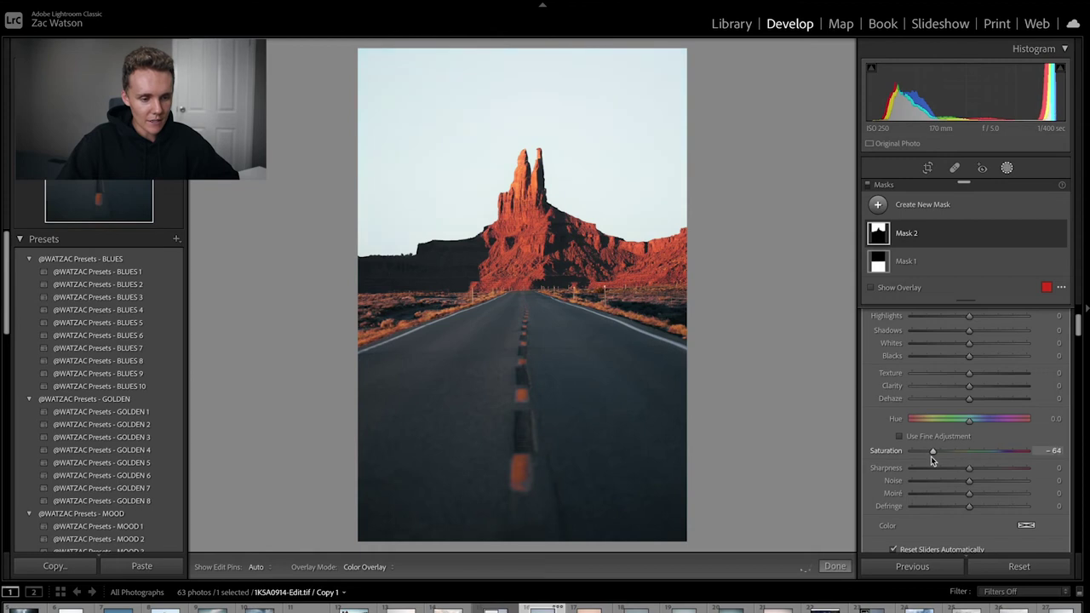
# - Set the sky mask to Saturation −92, Dehaze −35 and Temp −18
pyautogui.moveTo(920, 461); pyautogui.dragTo(913, 462)
pyautogui.scroll(3, 937, 426)
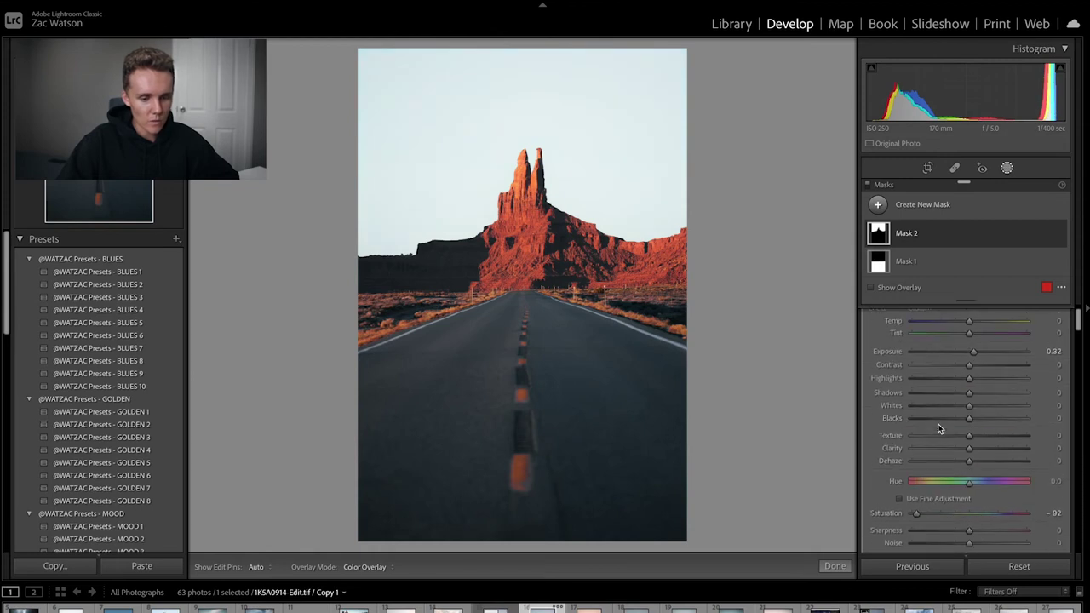
pyautogui.moveTo(967, 347)
pyautogui.mouseDown()
pyautogui.moveTo(1037, 350)
pyautogui.moveTo(945, 358)
pyautogui.moveTo(973, 346)
pyautogui.moveTo(980, 359)
pyautogui.moveTo(960, 359)
pyautogui.moveTo(969, 357)
pyautogui.mouseUp()
pyautogui.scroll(-1, 985, 443)
pyautogui.moveTo(969, 462); pyautogui.dragTo(960, 440)
pyautogui.moveTo(969, 321); pyautogui.dragTo(969, 355)
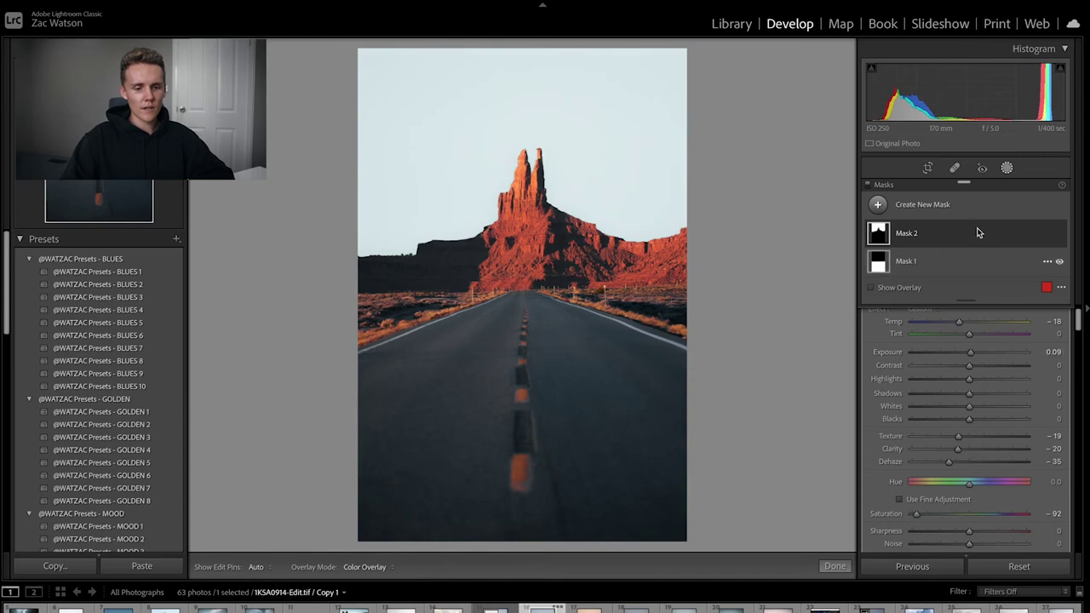
# - Delete and restore the sky mask twice to compare the photo with and without it
pyautogui.press('Delete')
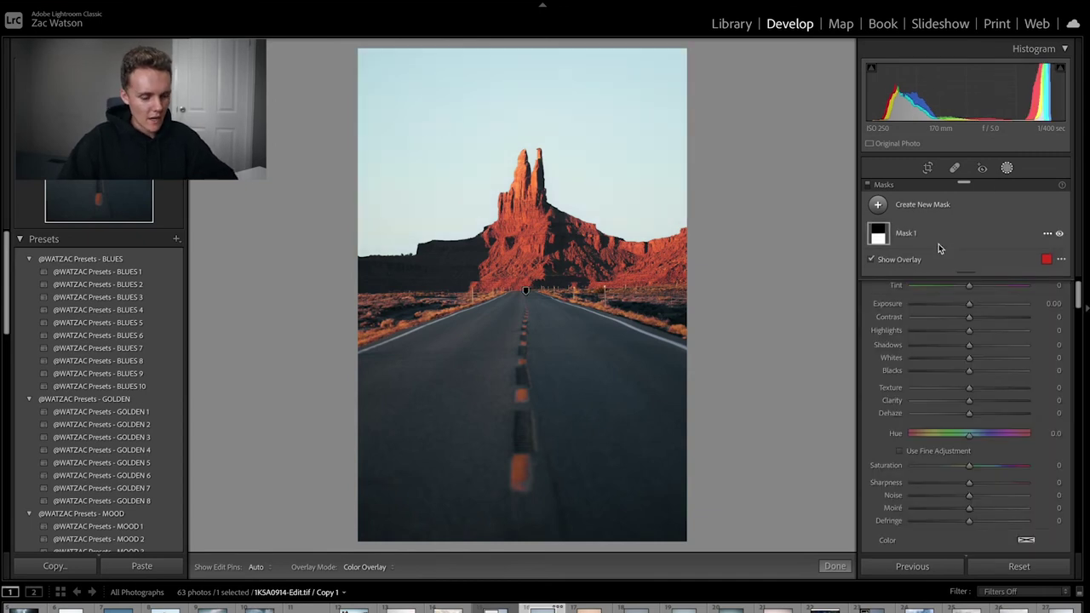
pyautogui.hotkey('ctrl', 'z')
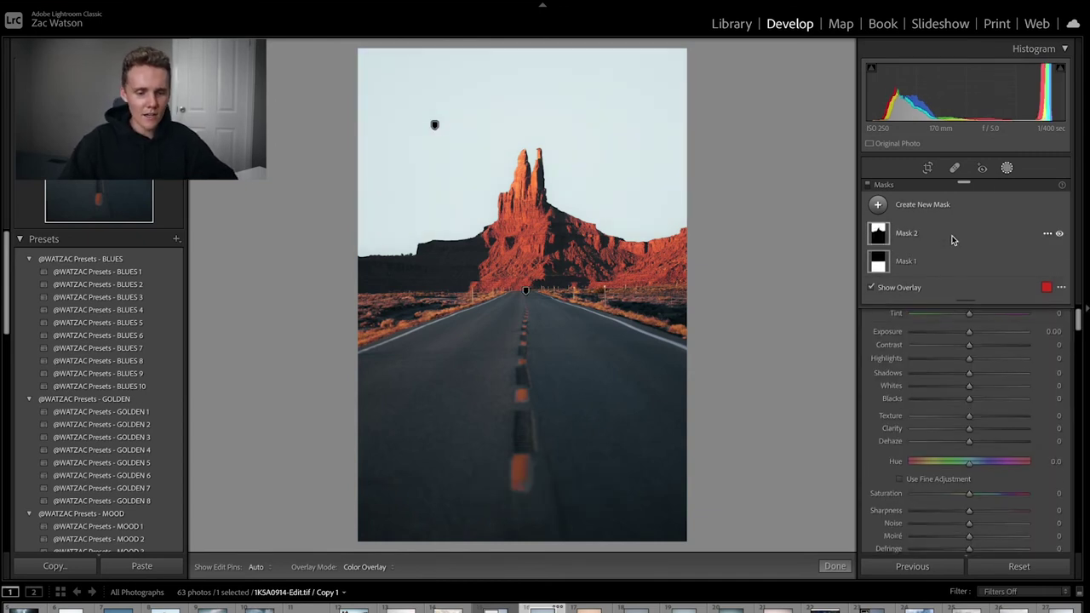
pyautogui.press('Delete')
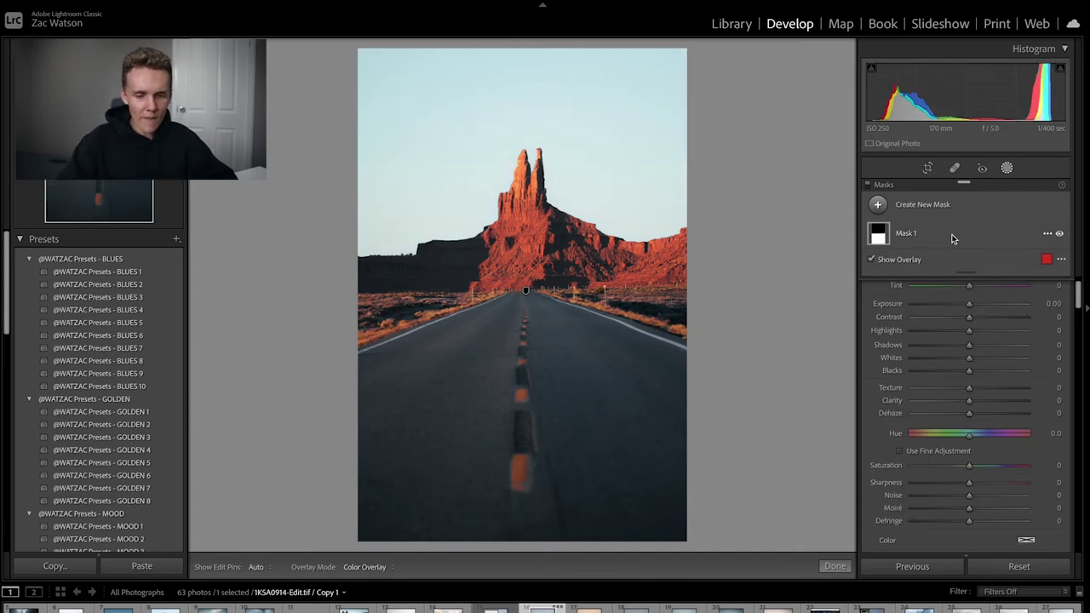
pyautogui.hotkey('ctrl', 'z')
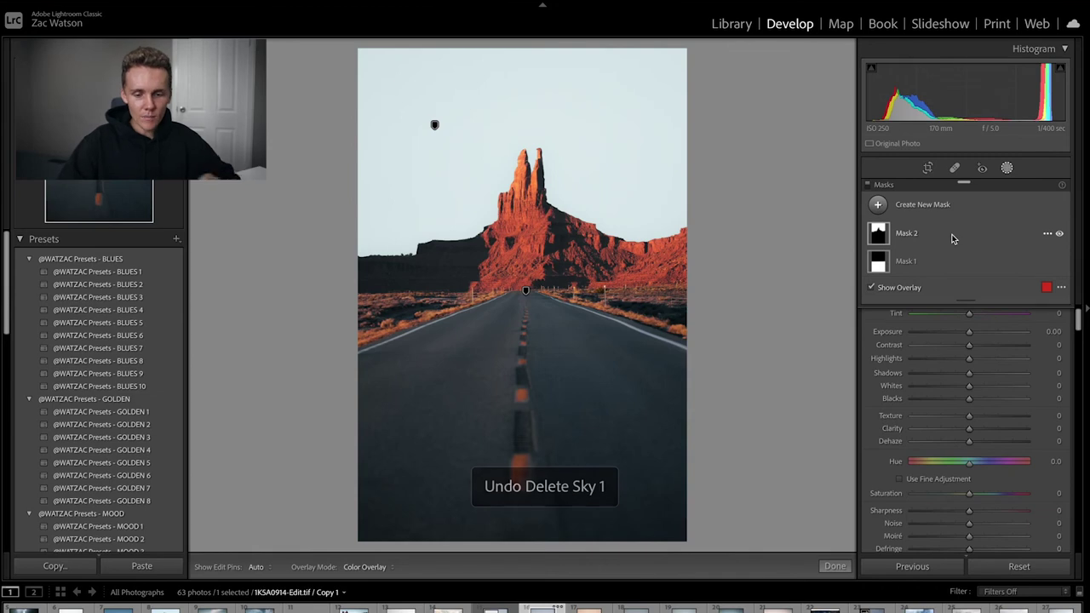
# - Ease the sky mask's saturation to -63 and return to the Basic panel
pyautogui.scroll(1, 940, 374)
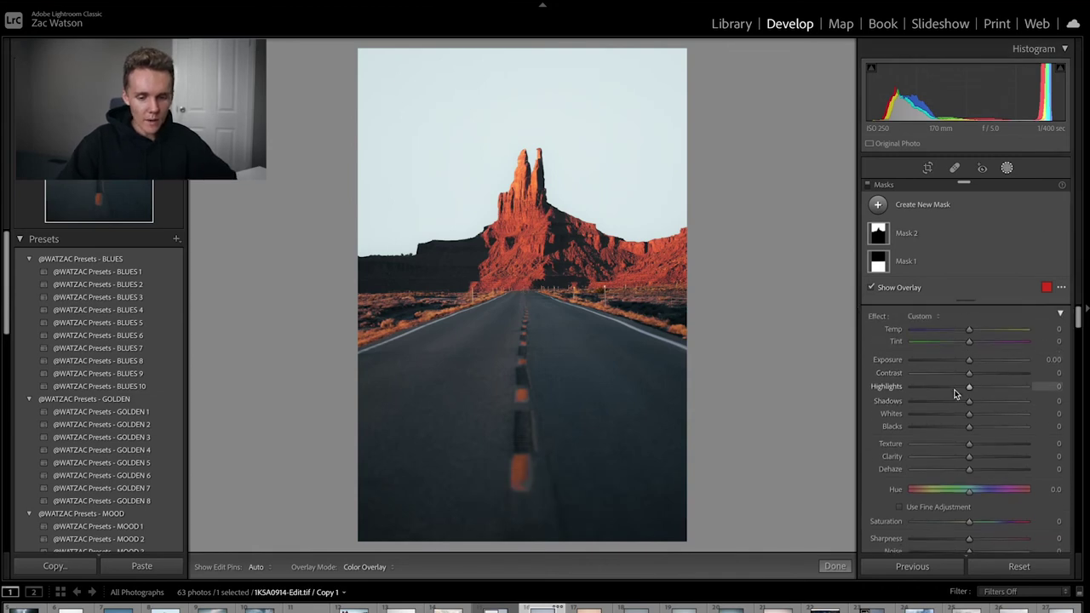
pyautogui.click(945, 238)
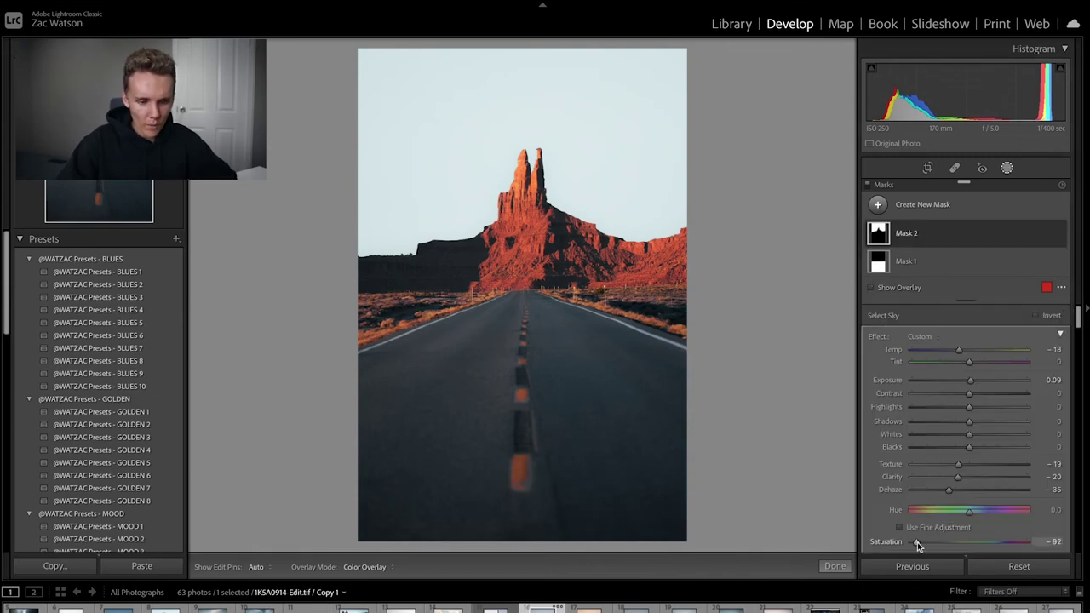
pyautogui.moveTo(917, 542); pyautogui.dragTo(952, 545)
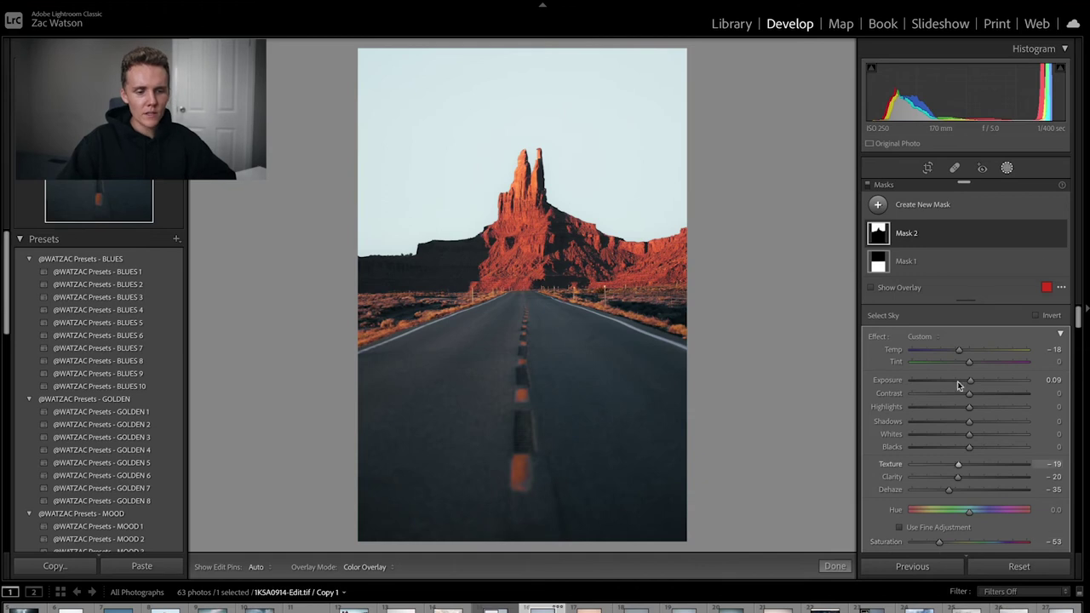
pyautogui.click(1005, 169)
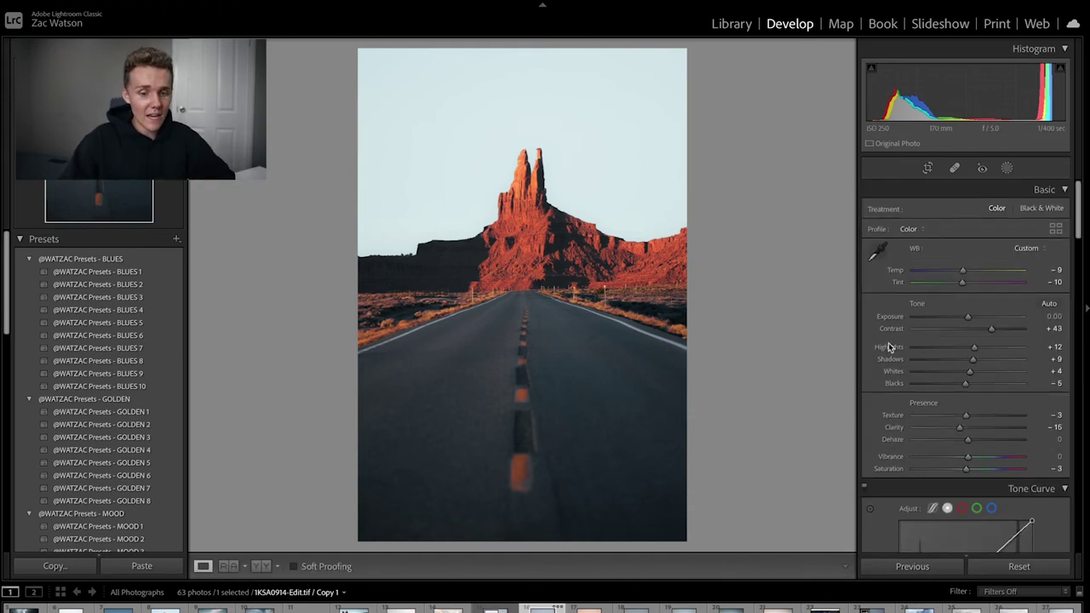
# - Reopen the masks, test a gradient on the photo, then return to the Basic panel
pyautogui.click(1006, 168)
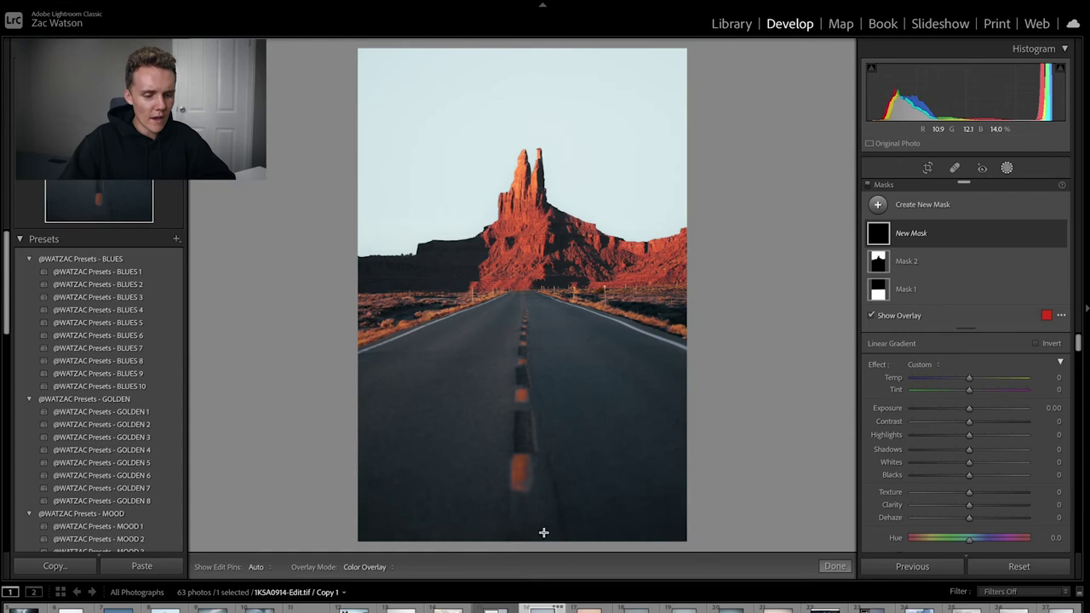
pyautogui.moveTo(530, 521); pyautogui.dragTo(538, 499)
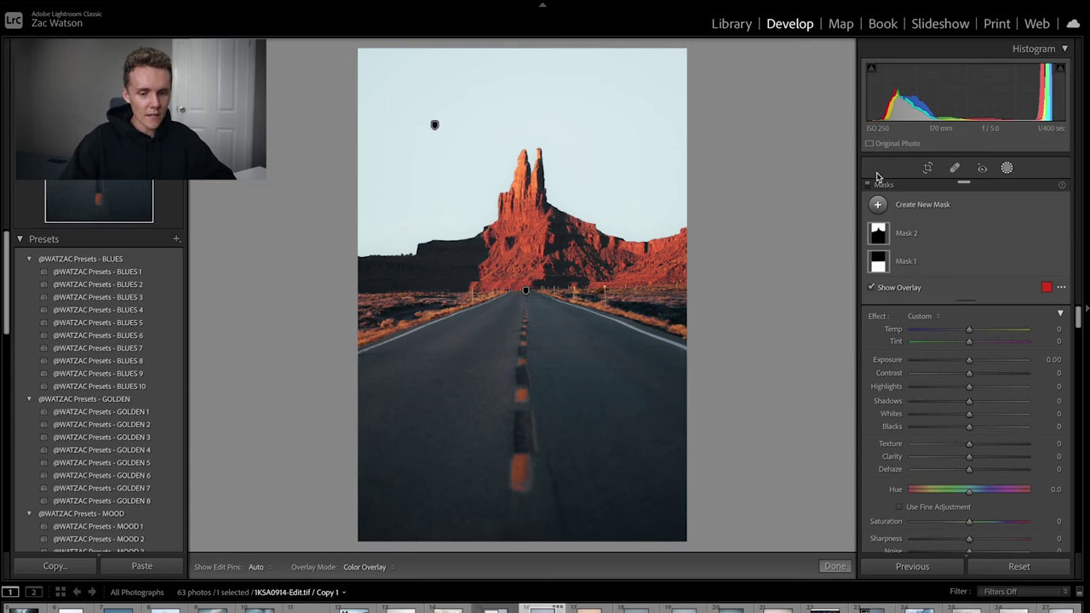
pyautogui.click(1007, 170)
# - Zoom in to inspect the road's orange dash and the rock spires, then zoom out
pyautogui.click(547, 468)
pyautogui.moveTo(548, 468); pyautogui.dragTo(703, 265)
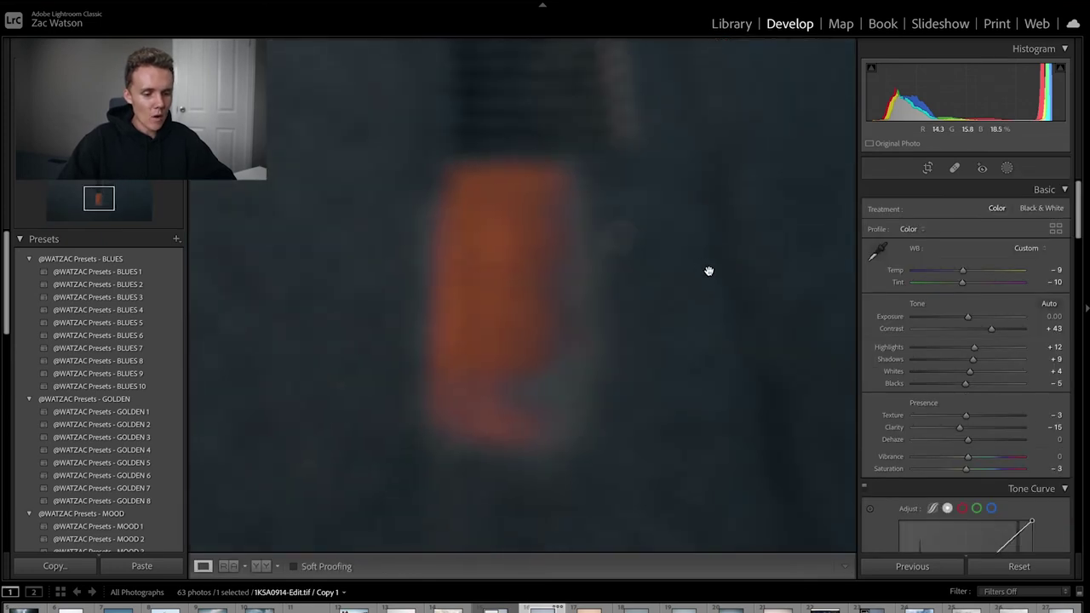
pyautogui.click(503, 295)
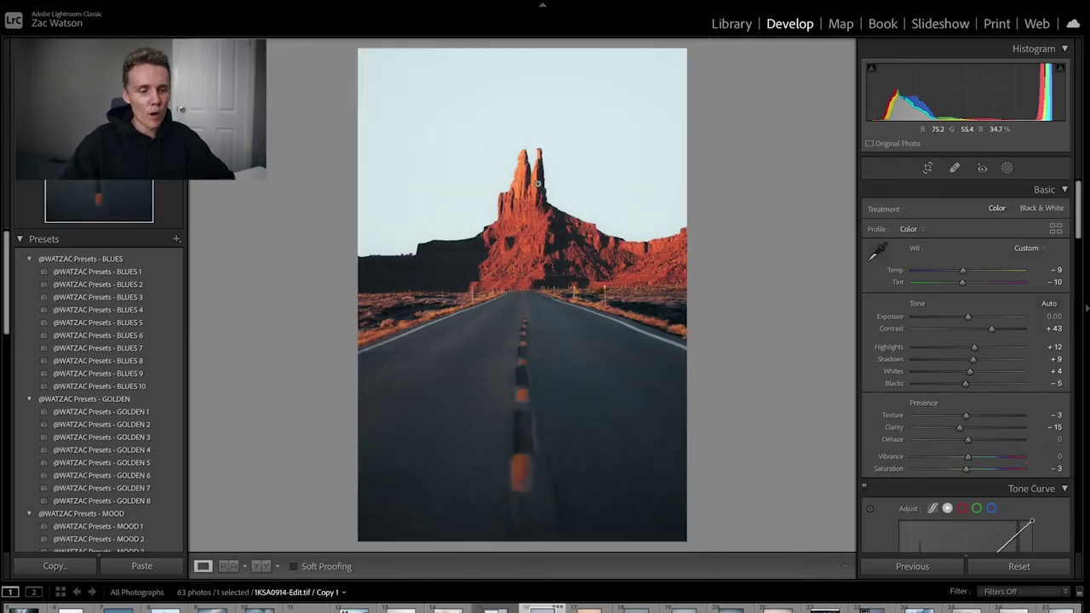
pyautogui.click(531, 211)
pyautogui.moveTo(531, 212); pyautogui.dragTo(548, 481)
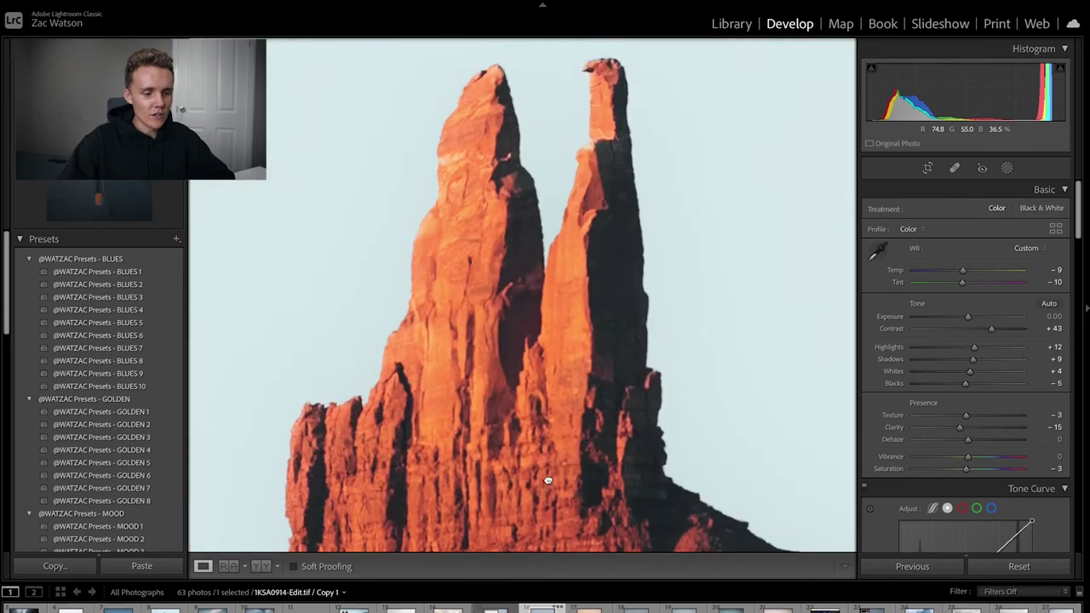
pyautogui.click(558, 175)
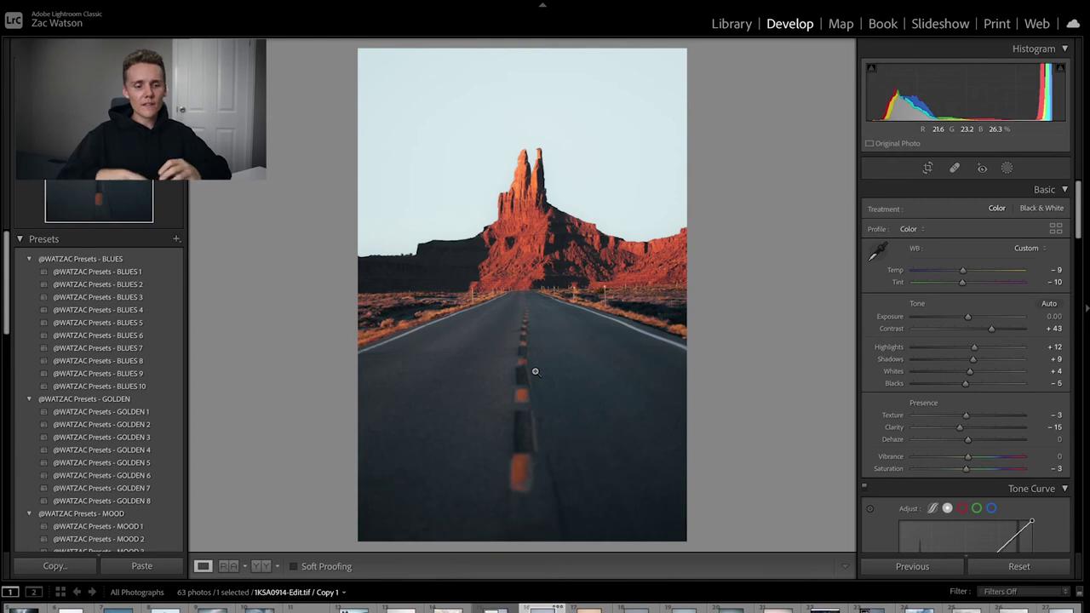
# - Add a linear gradient rising from the bottom edge that darkens the lower road area
pyautogui.click(1007, 167)
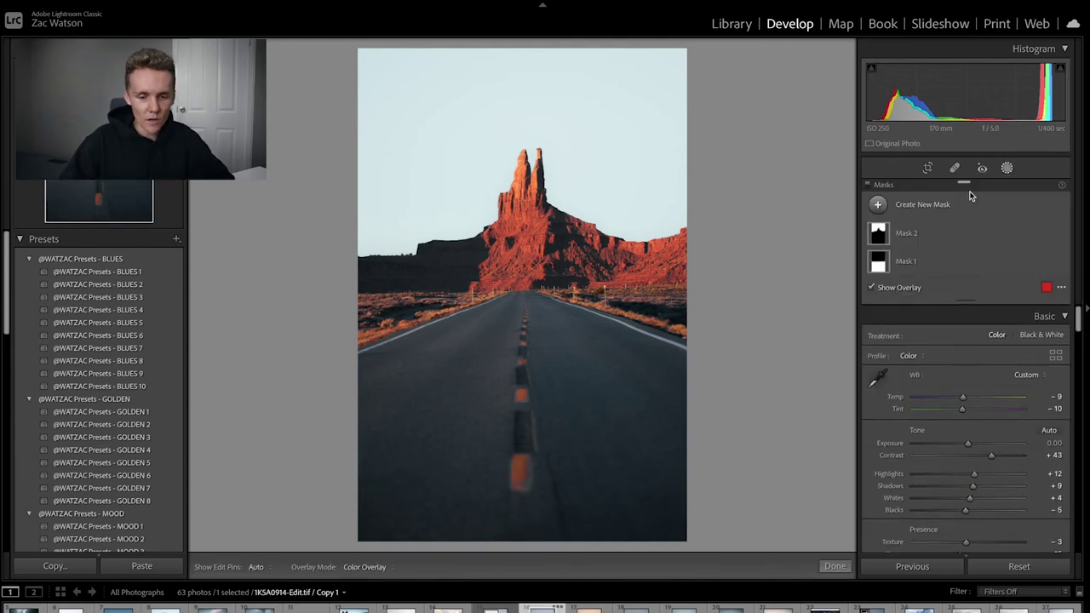
pyautogui.click(952, 206)
pyautogui.click(937, 287)
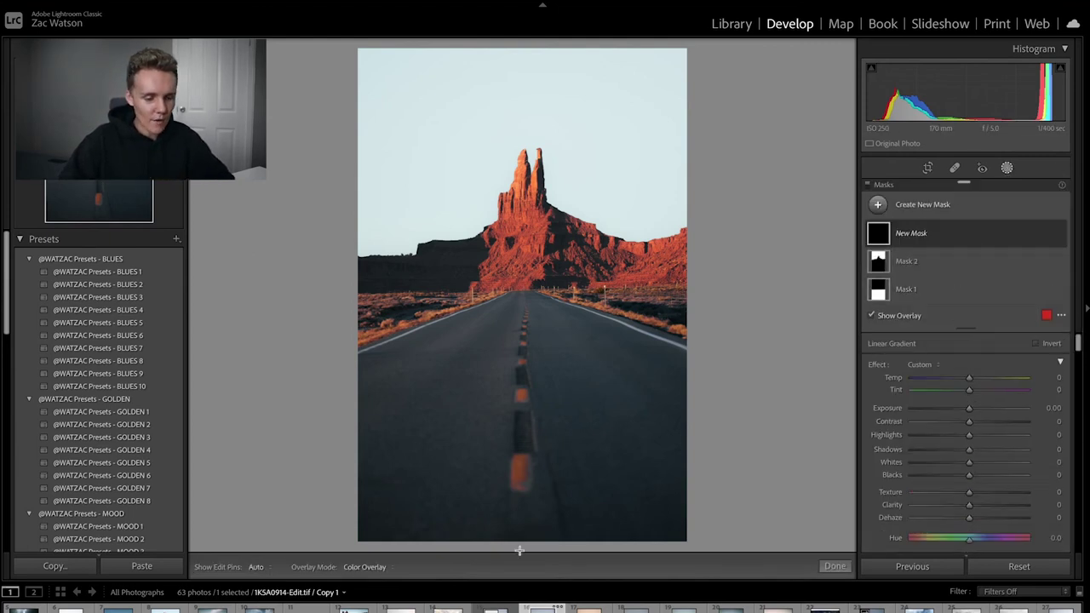
pyautogui.moveTo(525, 526); pyautogui.dragTo(528, 349)
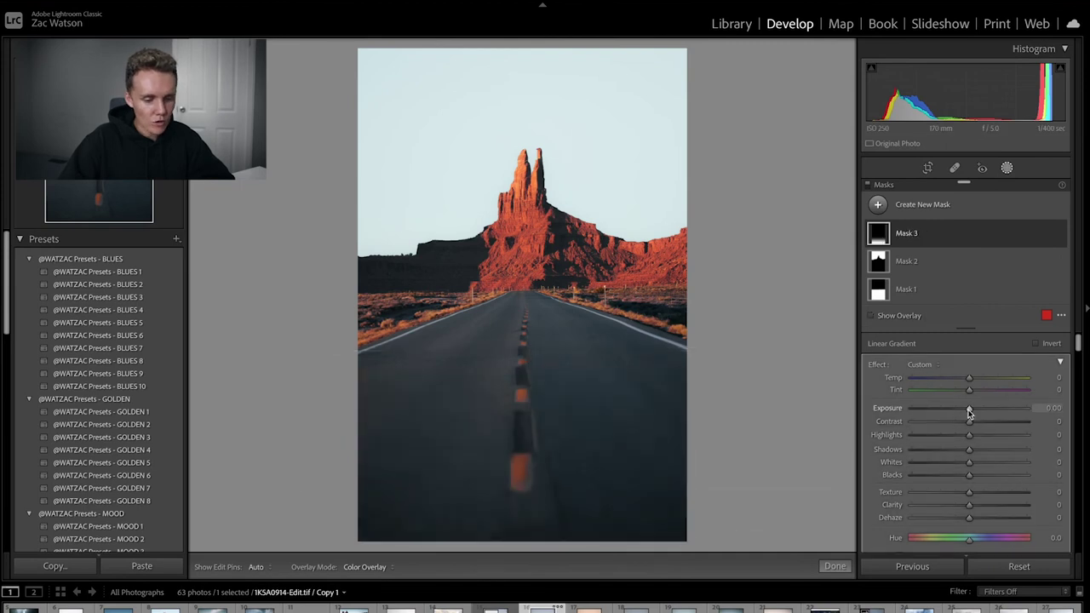
pyautogui.moveTo(969, 412); pyautogui.dragTo(954, 414)
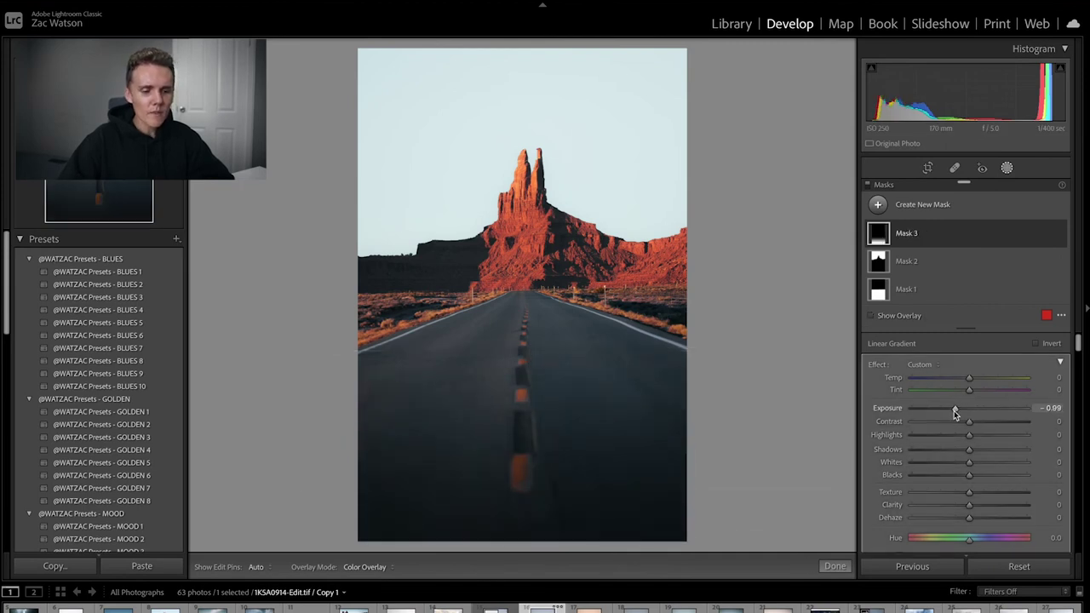
pyautogui.press('Escape')
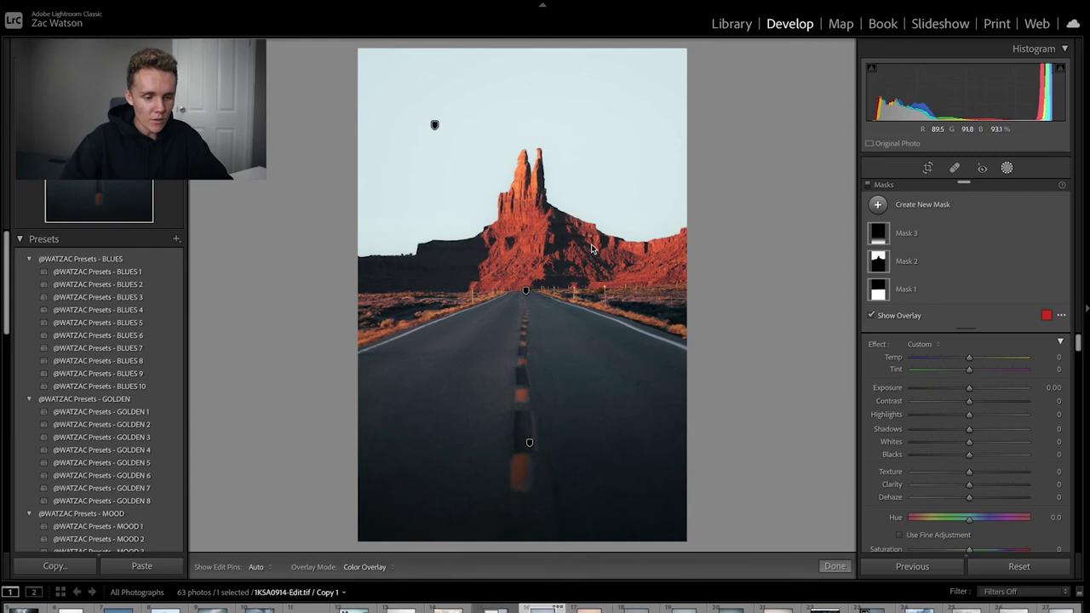
# - Draw a radial gradient ellipse around the monument and road, centred on the horizon
pyautogui.click(1006, 168)
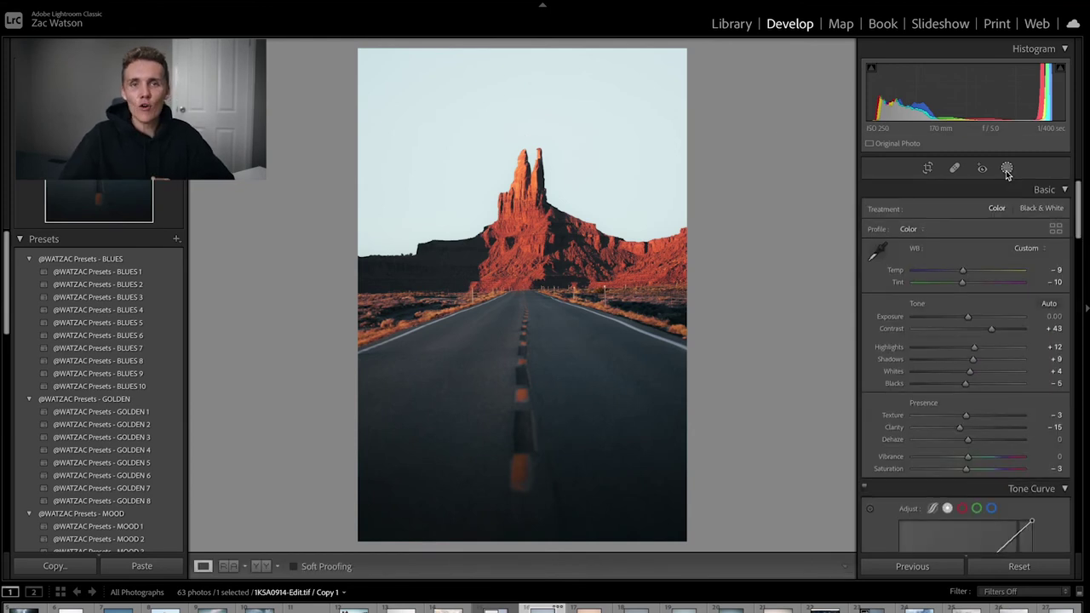
pyautogui.click(1006, 169)
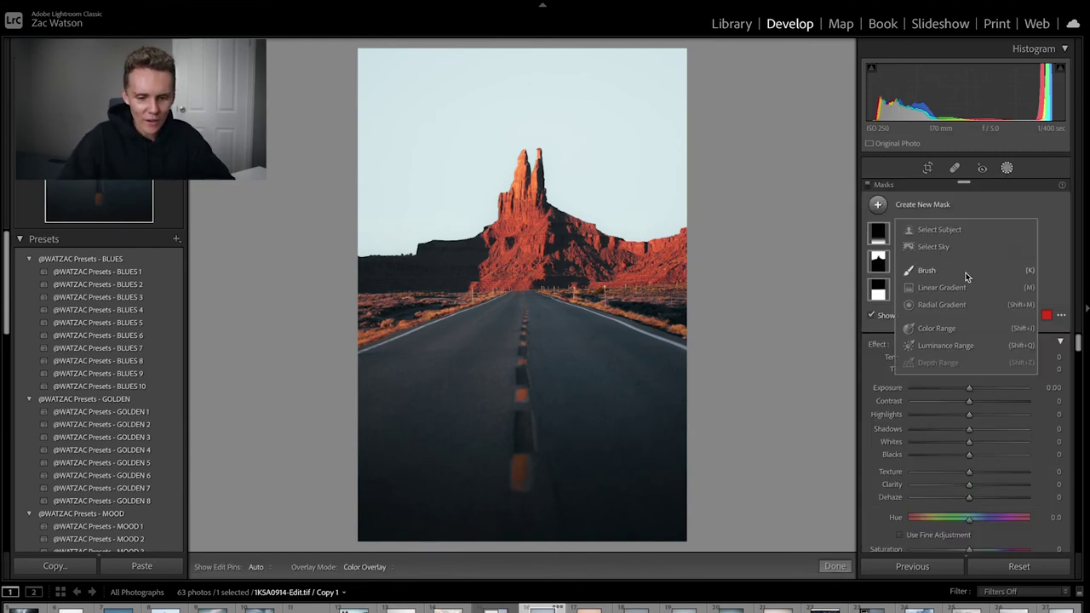
pyautogui.hotkey('shift', 'm')
pyautogui.moveTo(460, 187); pyautogui.dragTo(705, 499)
pyautogui.moveTo(484, 170); pyautogui.dragTo(542, 269)
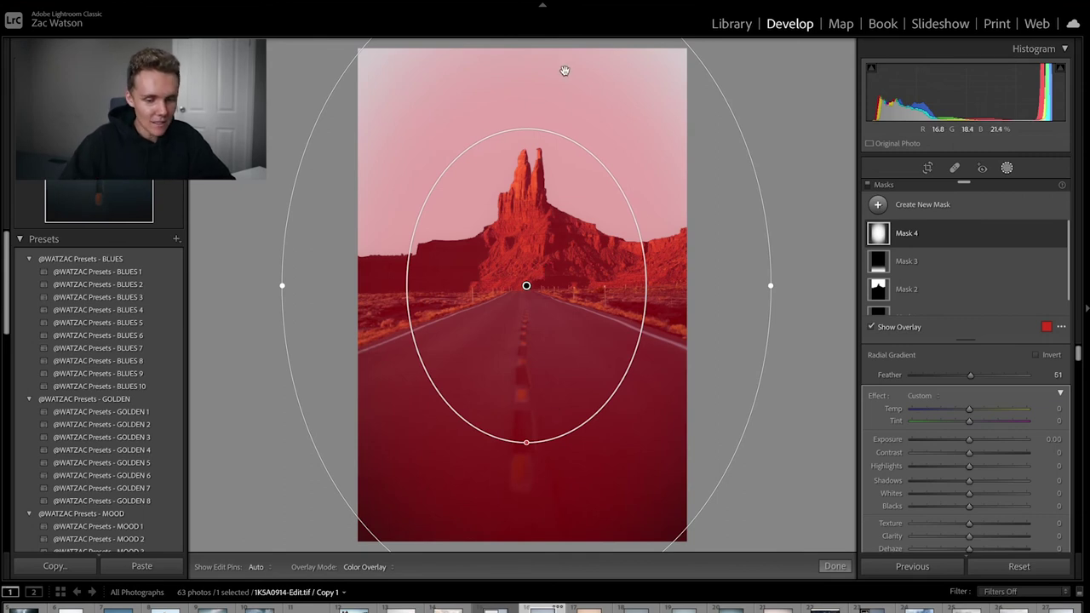
# - Set the radial mask's Feather to 50, invert it, and darken edges to Exposure -1.08
pyautogui.moveTo(969, 375); pyautogui.dragTo(977, 376)
pyautogui.doubleClick(977, 375)
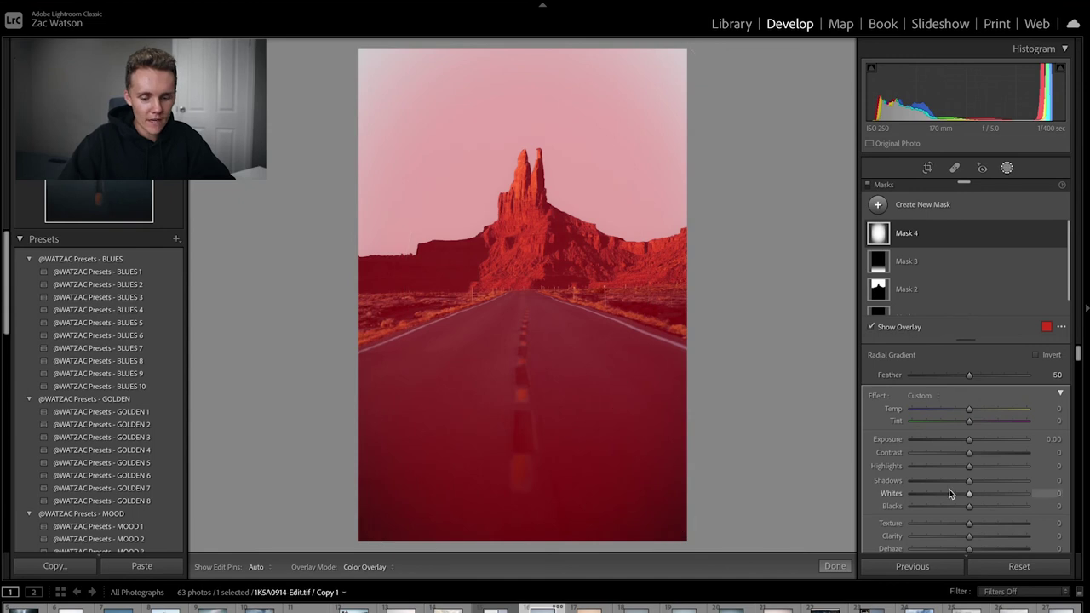
pyautogui.click(1036, 355)
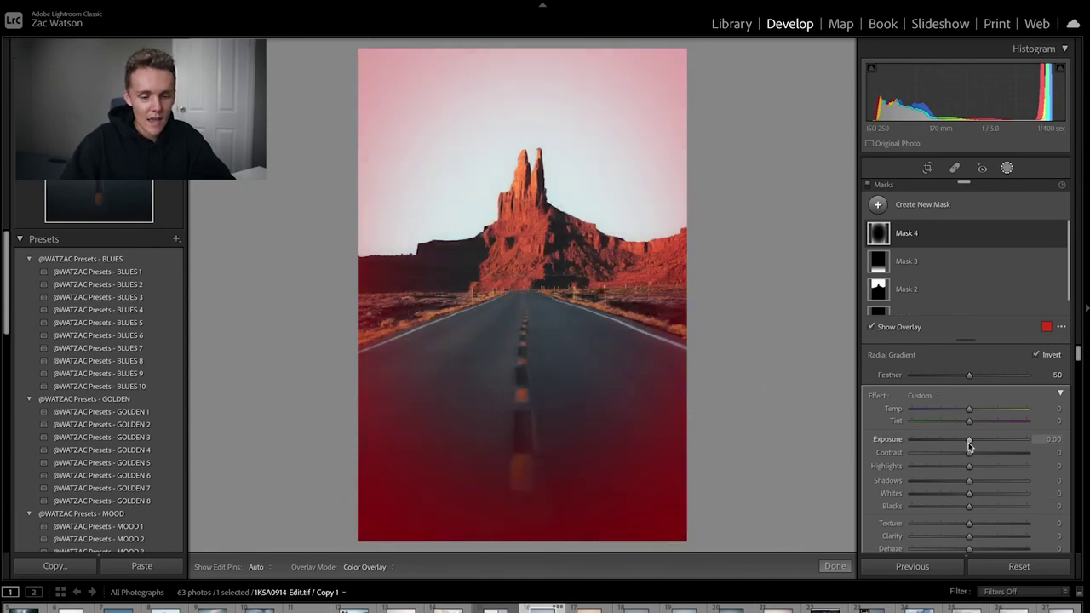
pyautogui.press('o')
pyautogui.moveTo(970, 439); pyautogui.dragTo(904, 449)
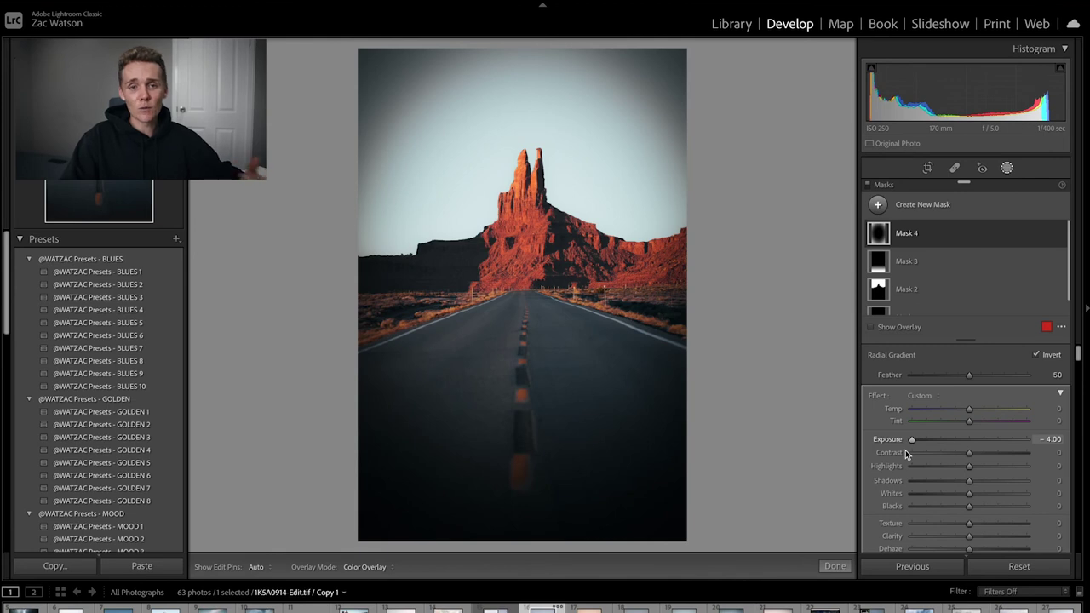
pyautogui.moveTo(909, 449); pyautogui.dragTo(953, 446)
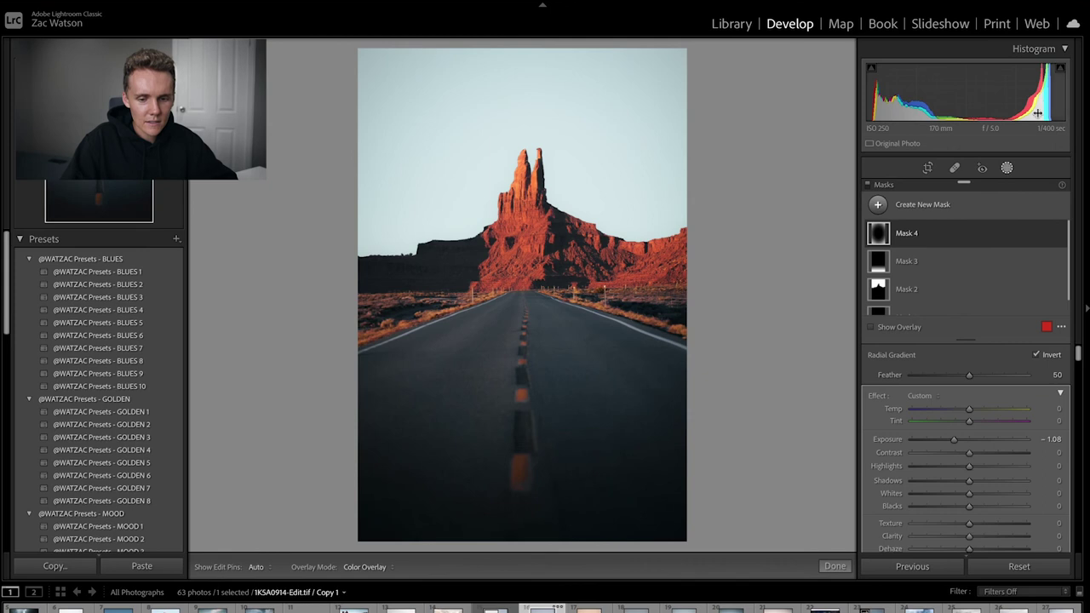
# - Restore the accidentally deleted radial gradient in Mask 4 and close mask editing
pyautogui.click(956, 233)
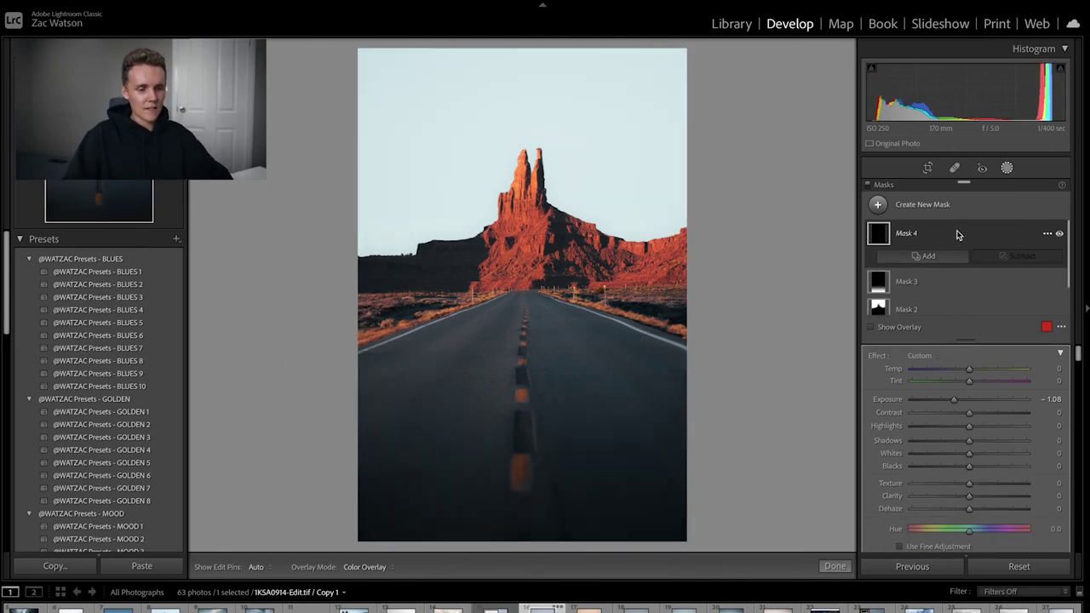
pyautogui.hotkey('ctrl', 'z')
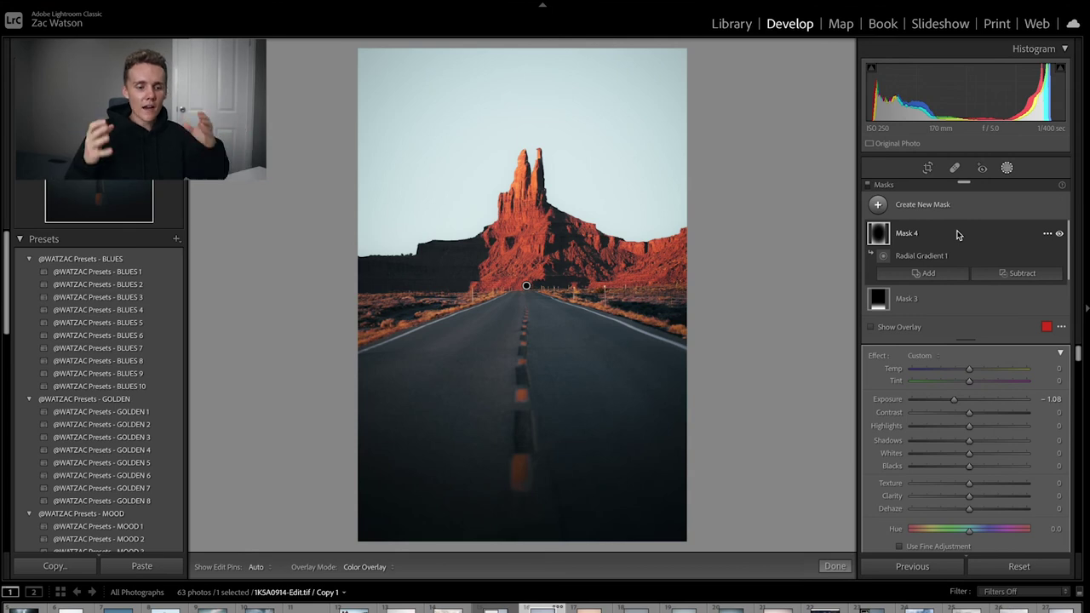
pyautogui.click(1007, 168)
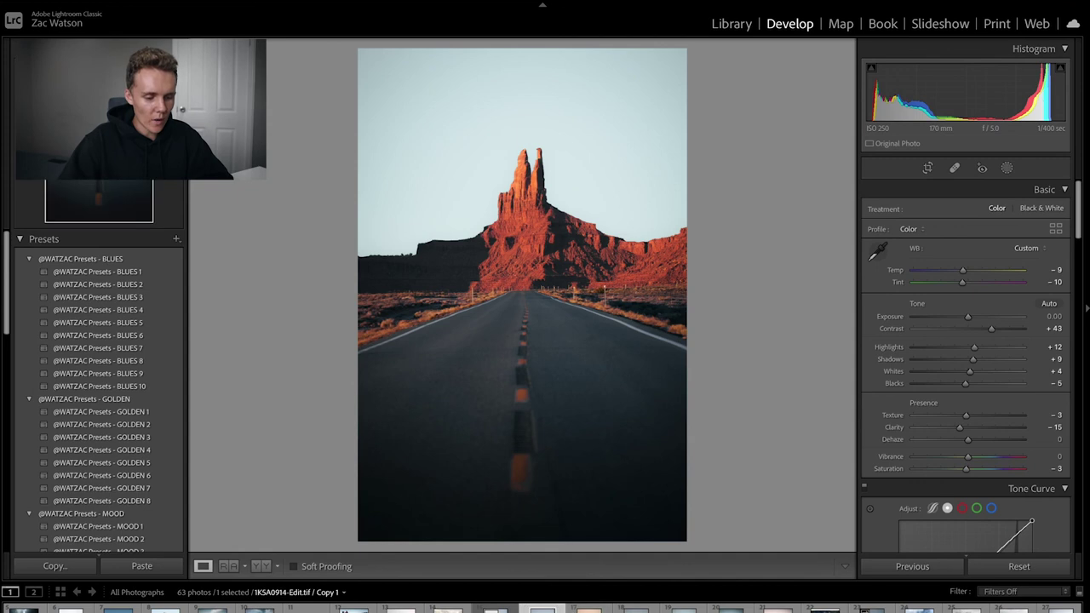
# - Compare against the other version and the unedited original, then return to Copy 1
pyautogui.click(496, 609)
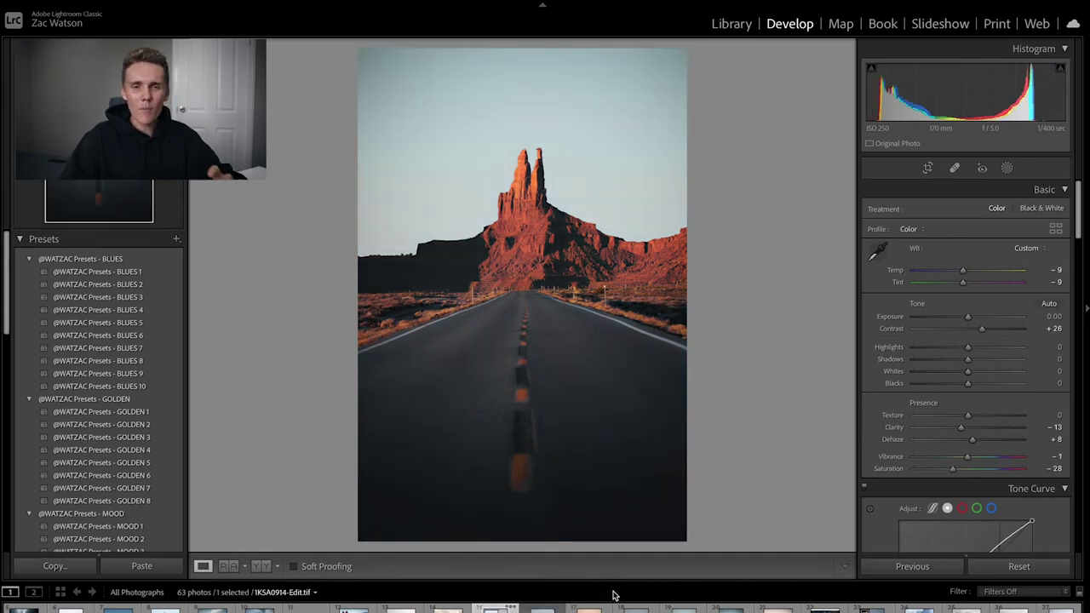
pyautogui.press('\\')
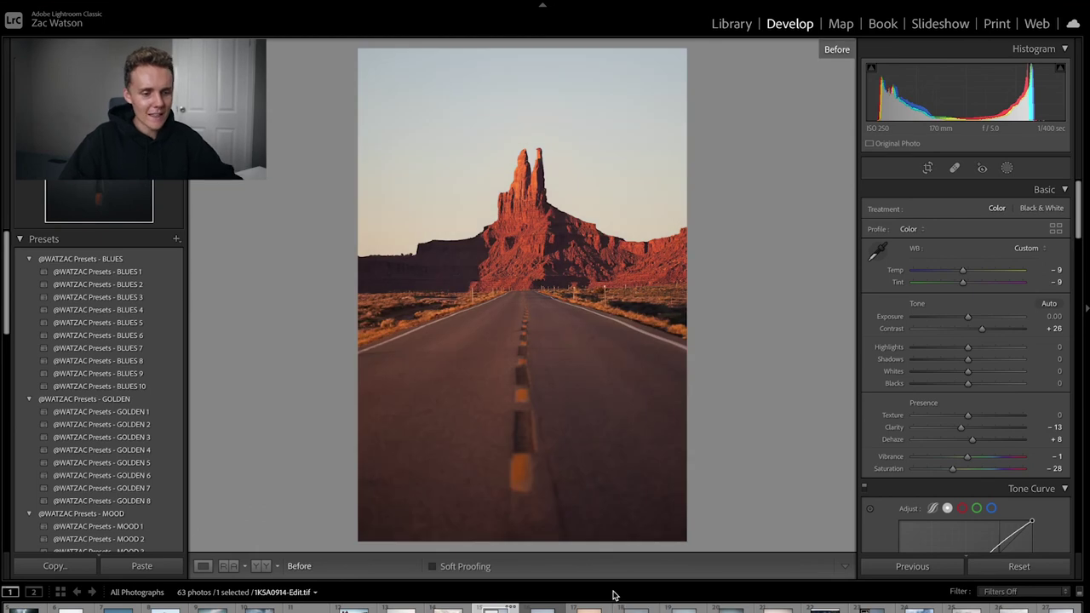
pyautogui.press('Right')
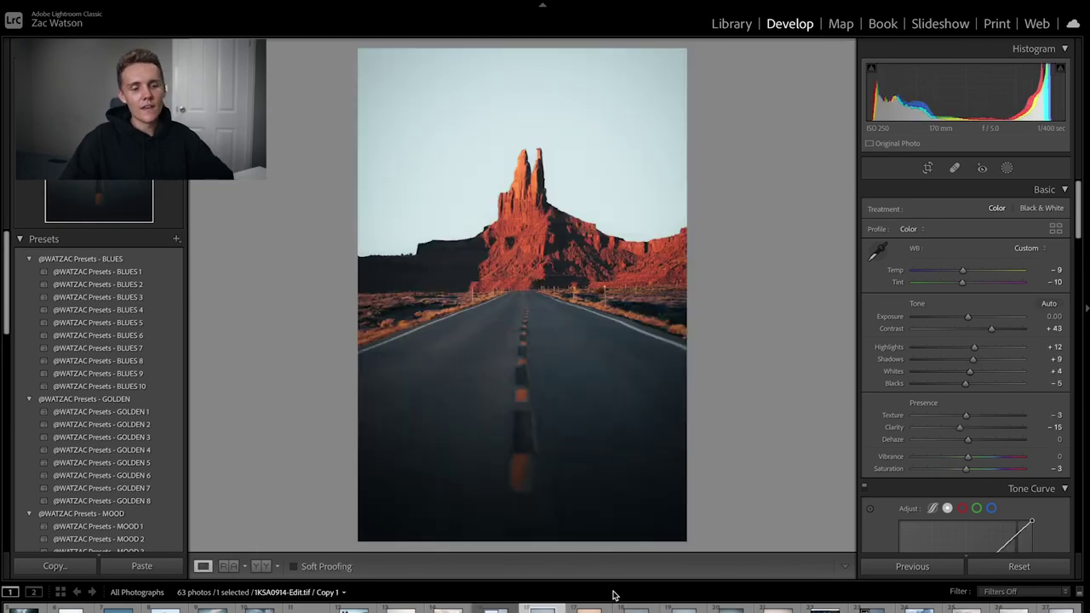
# - Lift the tone curve's black point to output 13 to fade the shadows
pyautogui.scroll(-4, 969, 435)
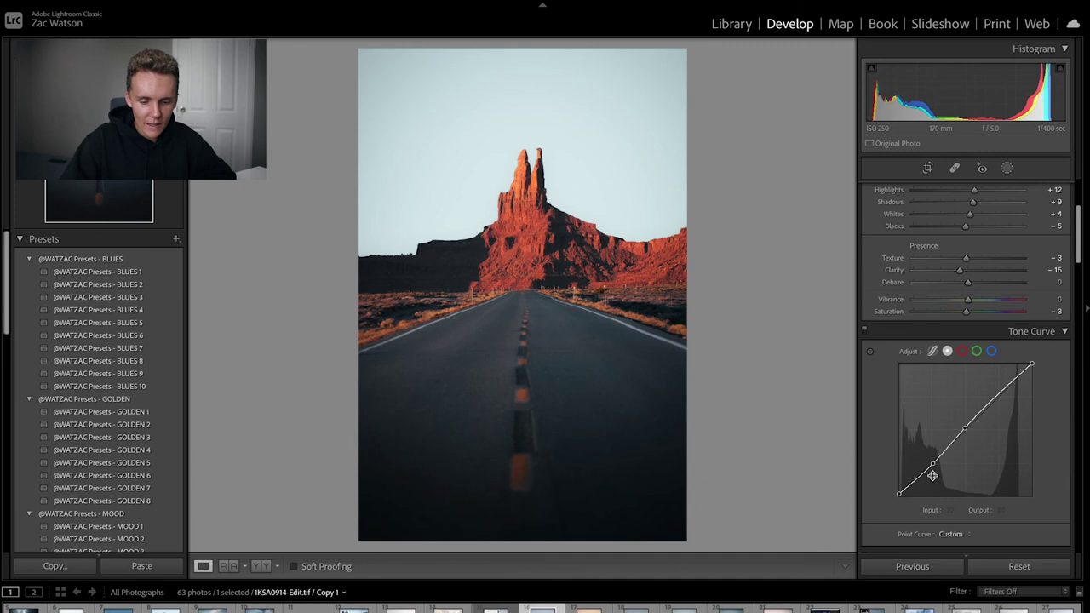
pyautogui.moveTo(900, 494); pyautogui.dragTo(889, 506)
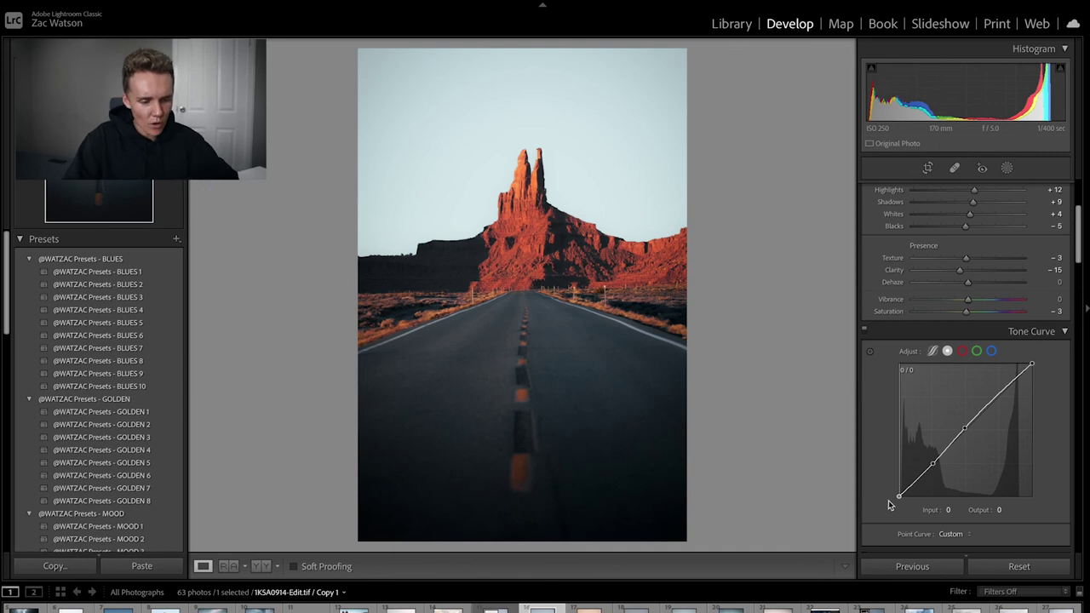
pyautogui.moveTo(888, 505); pyautogui.dragTo(887, 496)
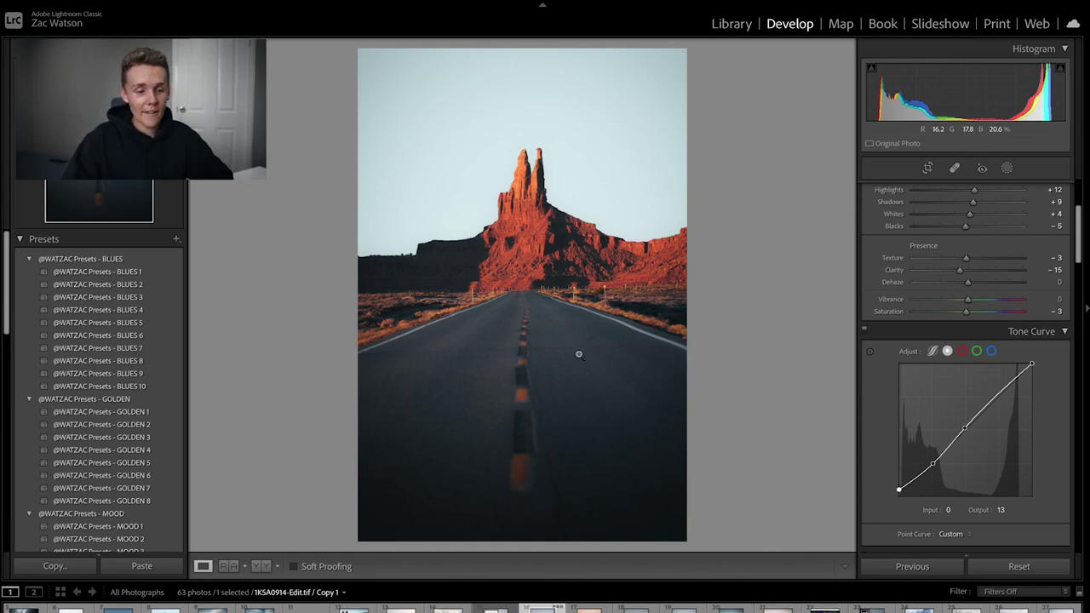
# - Lower the global Saturation slightly to -9
pyautogui.scroll(1, 931, 334)
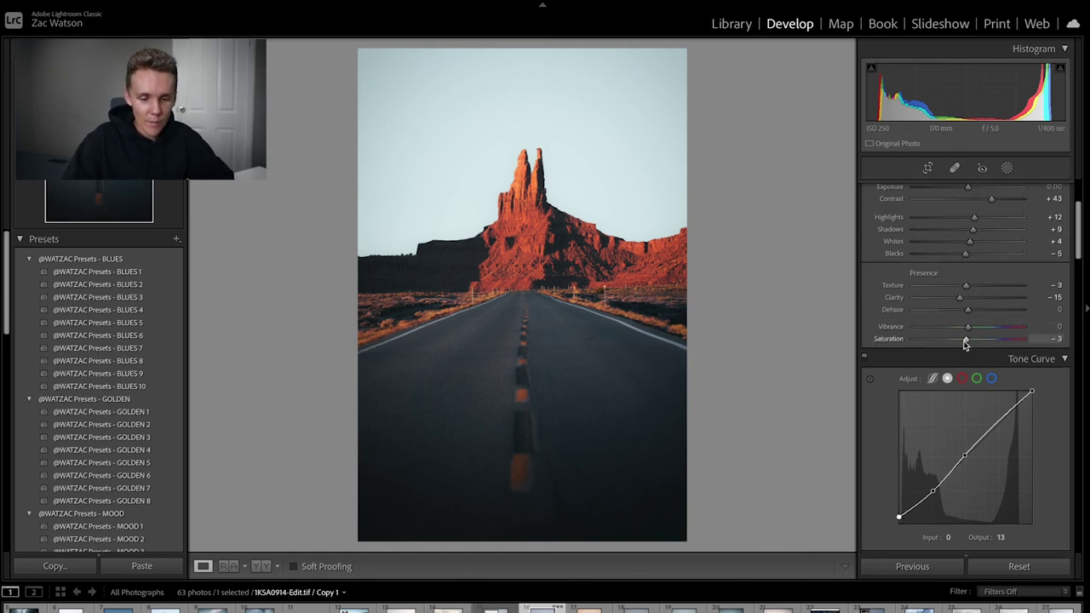
pyautogui.moveTo(962, 340); pyautogui.dragTo(960, 342)
pyautogui.scroll(-5, 892, 460)
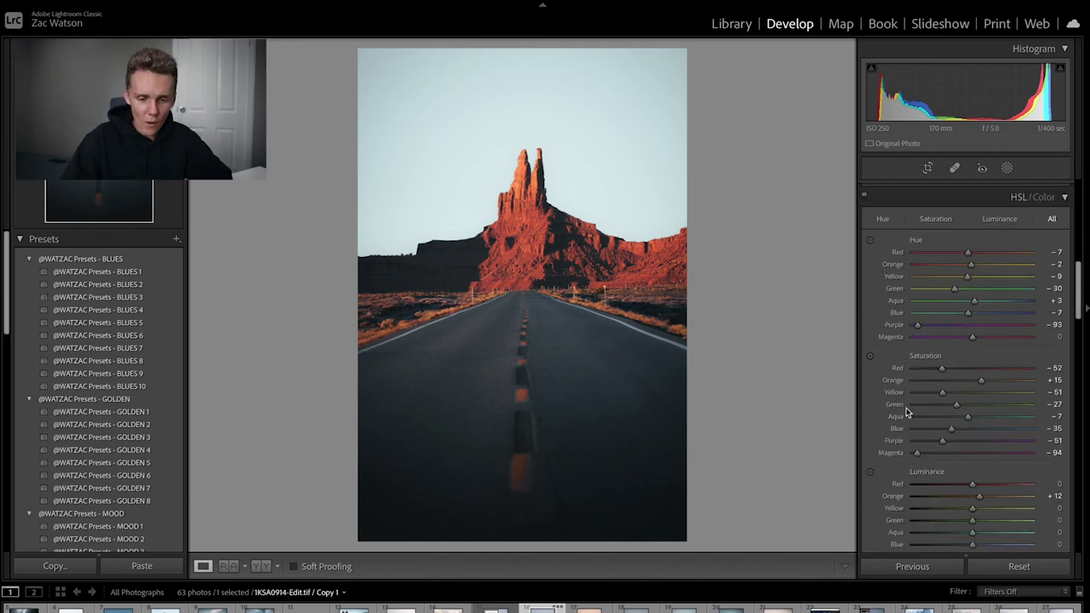
pyautogui.scroll(-5, 925, 401)
pyautogui.scroll(-2, 907, 410)
pyautogui.scroll(7, 909, 411)
pyautogui.scroll(-1, 911, 405)
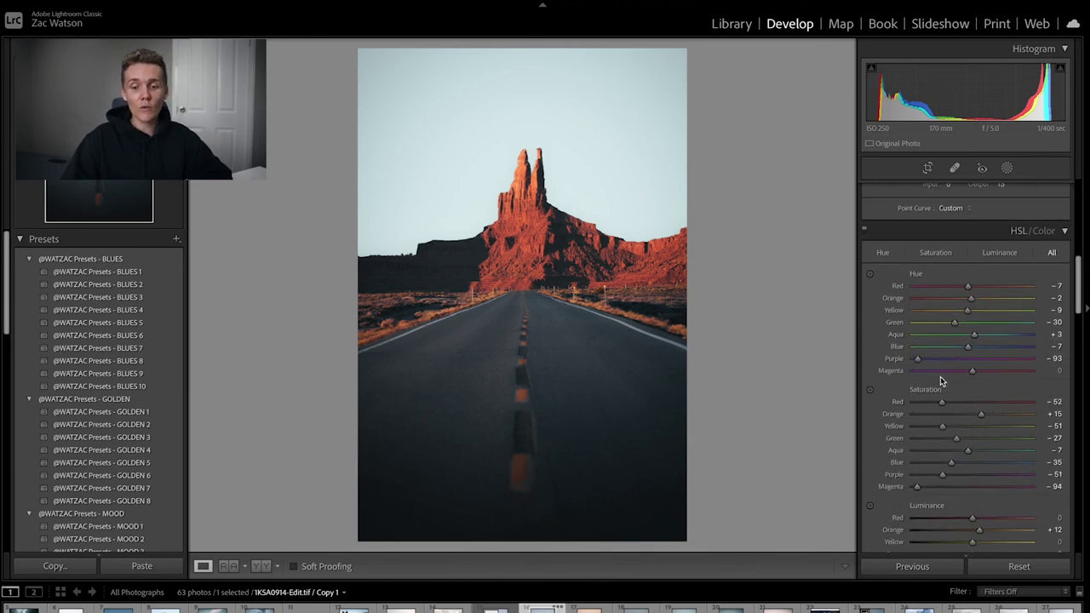
pyautogui.scroll(-2, 941, 374)
pyautogui.scroll(-6, 940, 374)
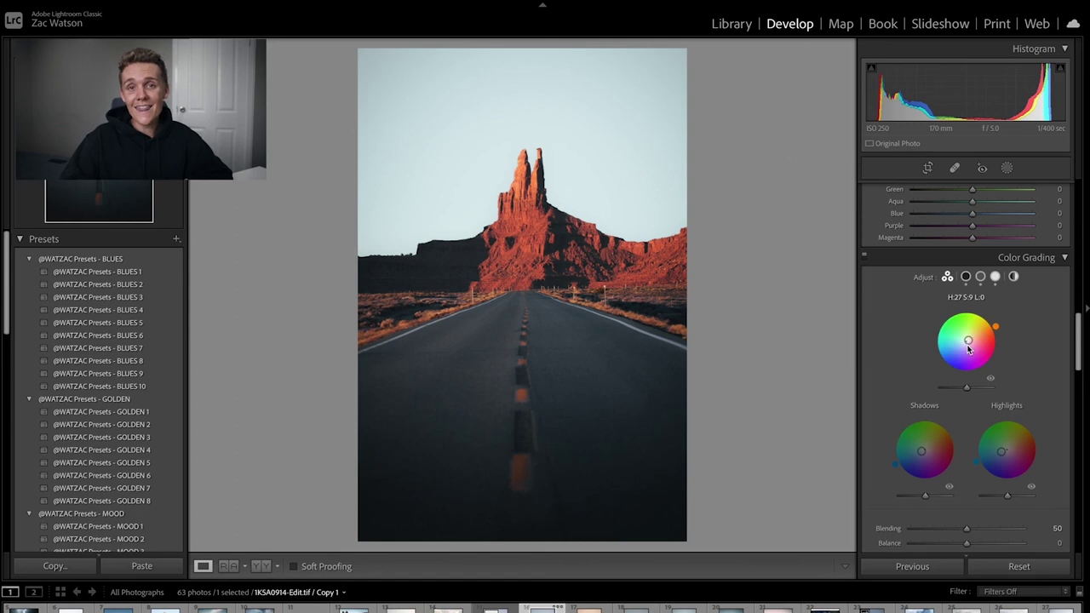
pyautogui.click(1003, 169)
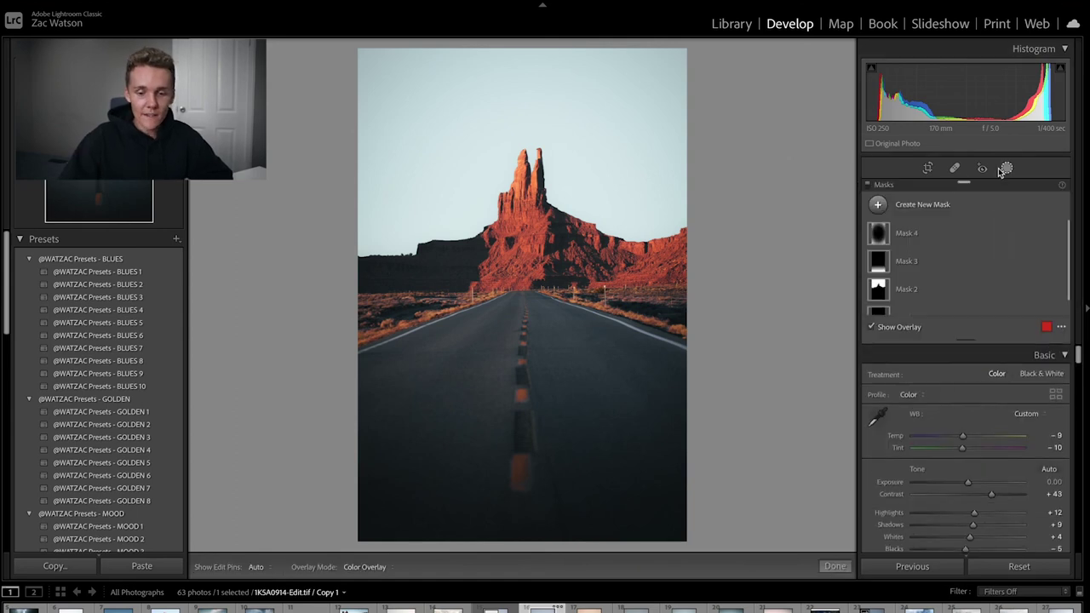
pyautogui.click(919, 300)
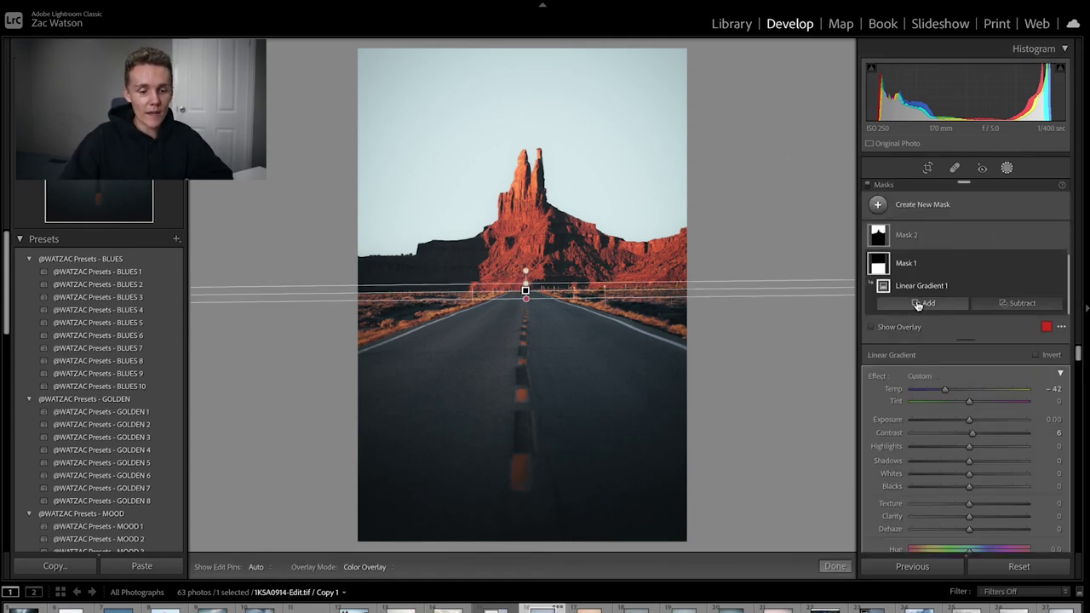
pyautogui.hotkey('ctrl', 'z')
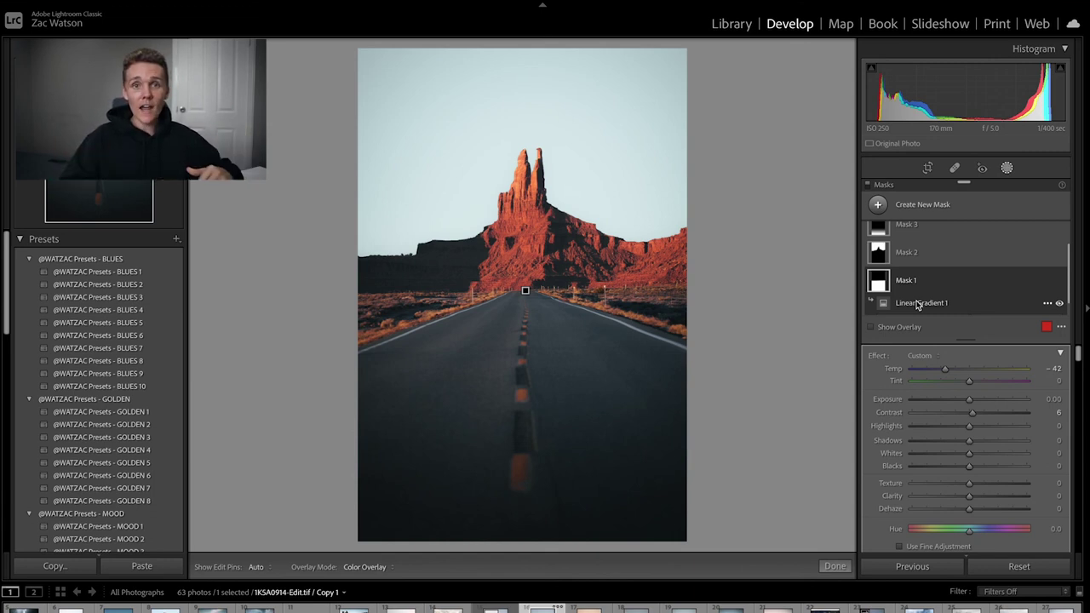
pyautogui.click(1007, 169)
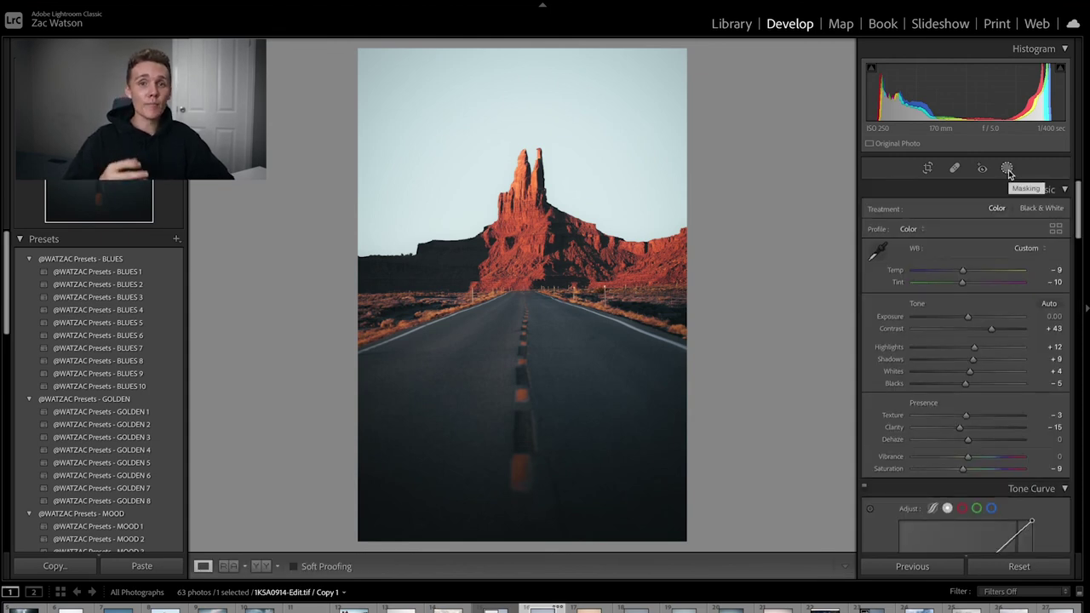